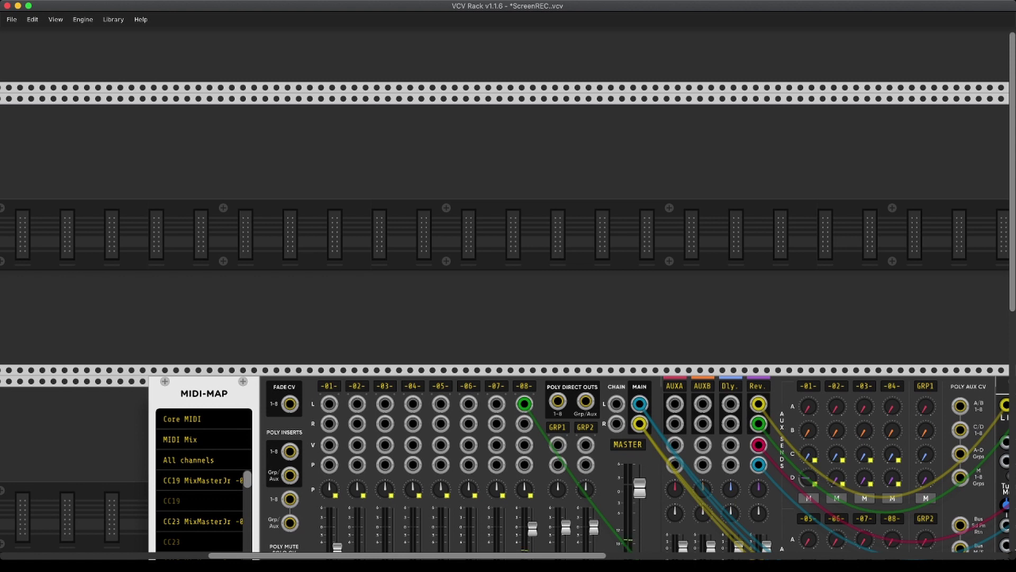
- Add a VCV VCO-1 module in the empty row above MIDI-MAP and duplicate it, leaving a narrow gap between the two oscillators
scroll(504, 294, up, 1)
scroll(505, 294, left, 1)
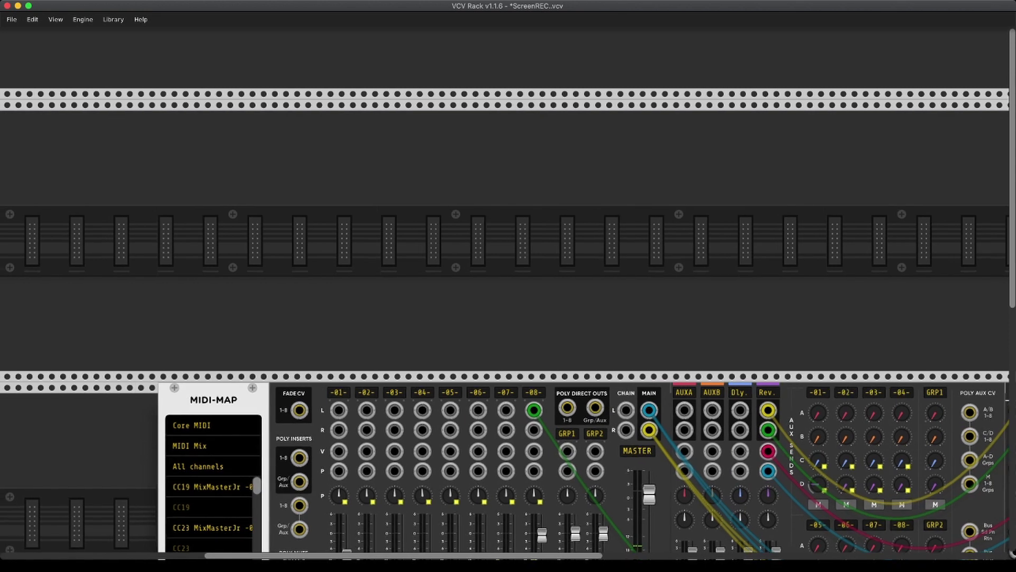
scroll(508, 294, left, 2)
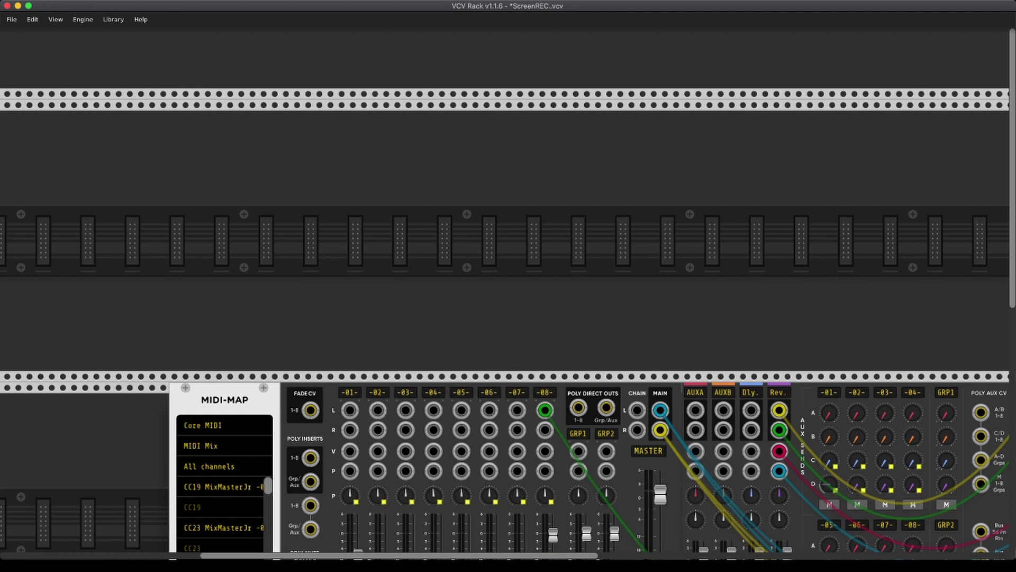
key(Return)
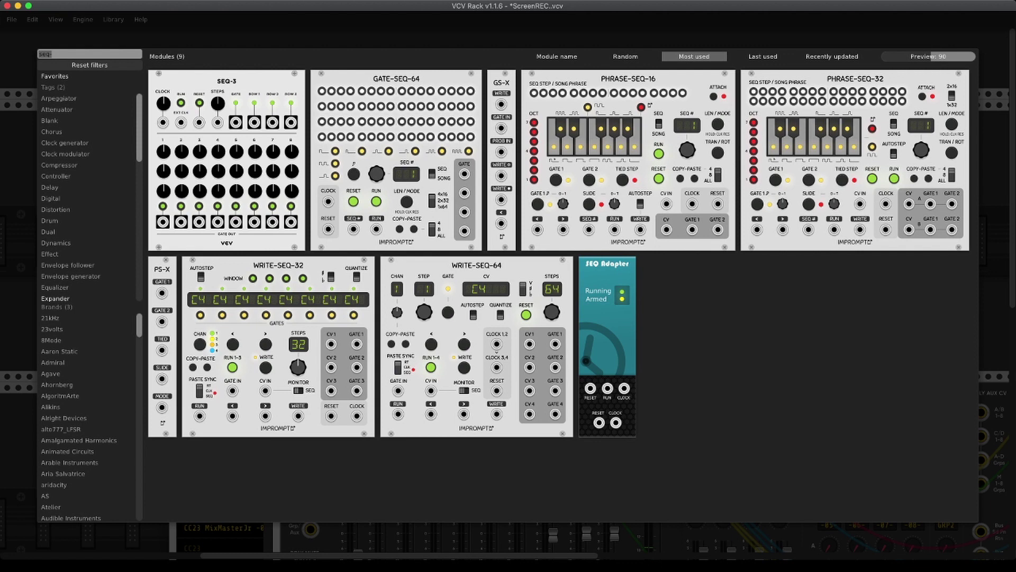
text(vco)
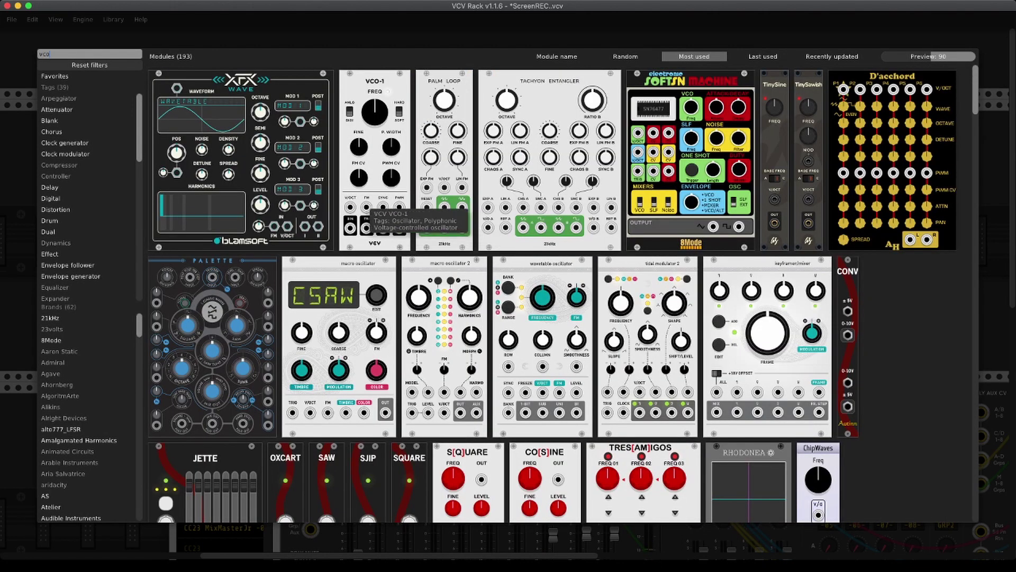
drag(373, 209, 291, 241)
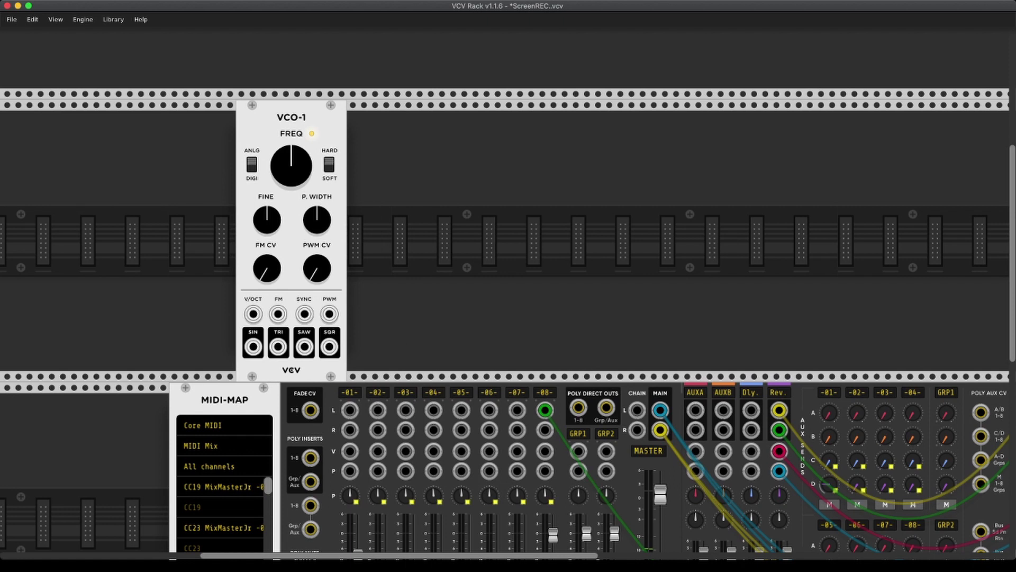
key(super+d)
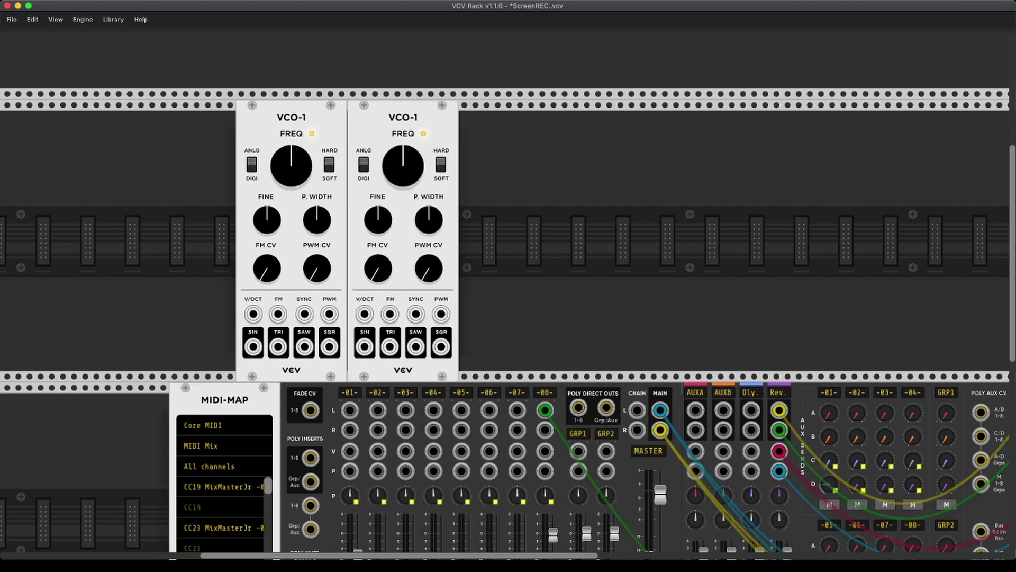
drag(403, 240, 448, 241)
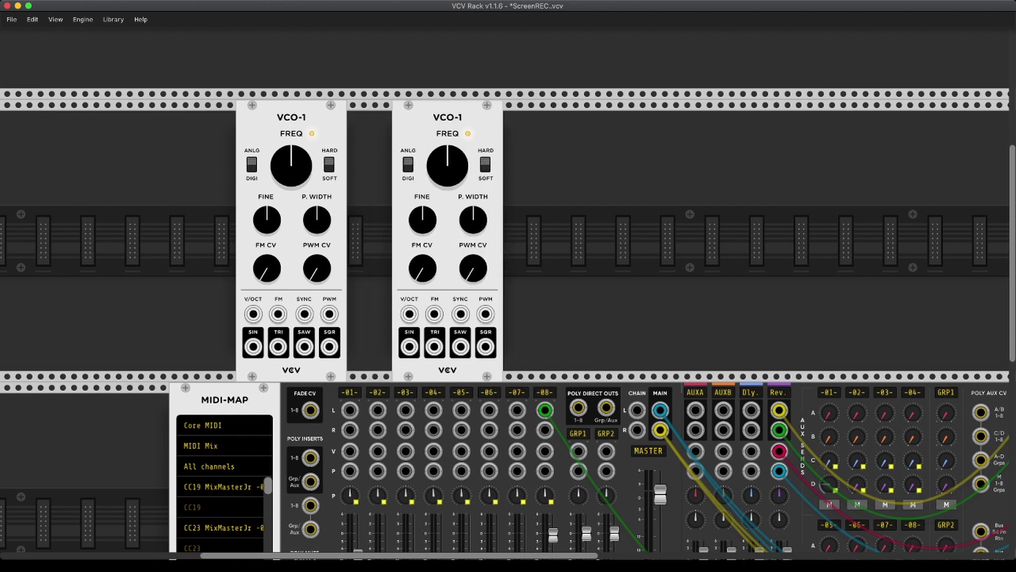
- Place a mixah module in the gap between the two VCO-1 modules and duplicate it to fill the remaining space
right_click(373, 143)
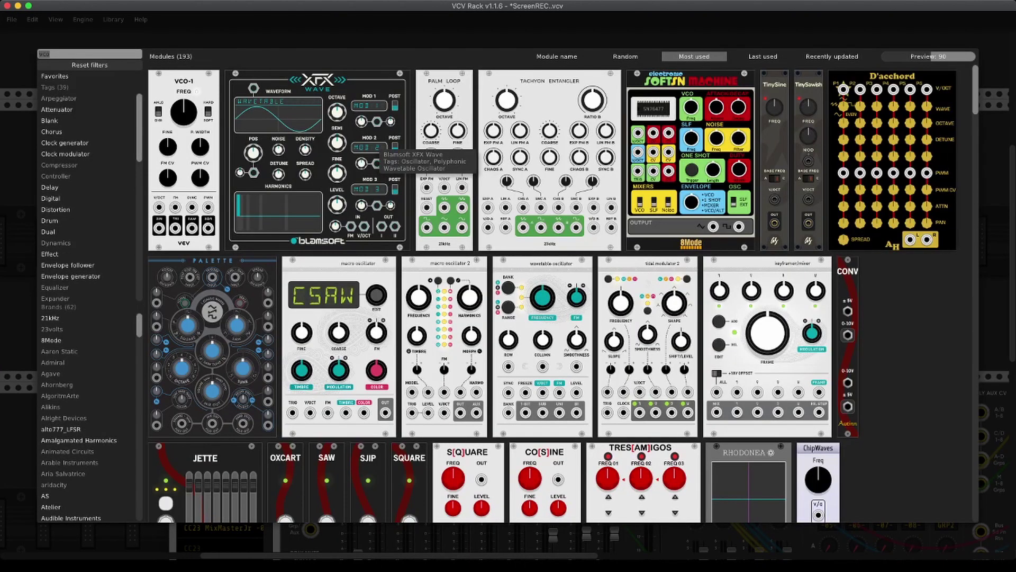
text(m)
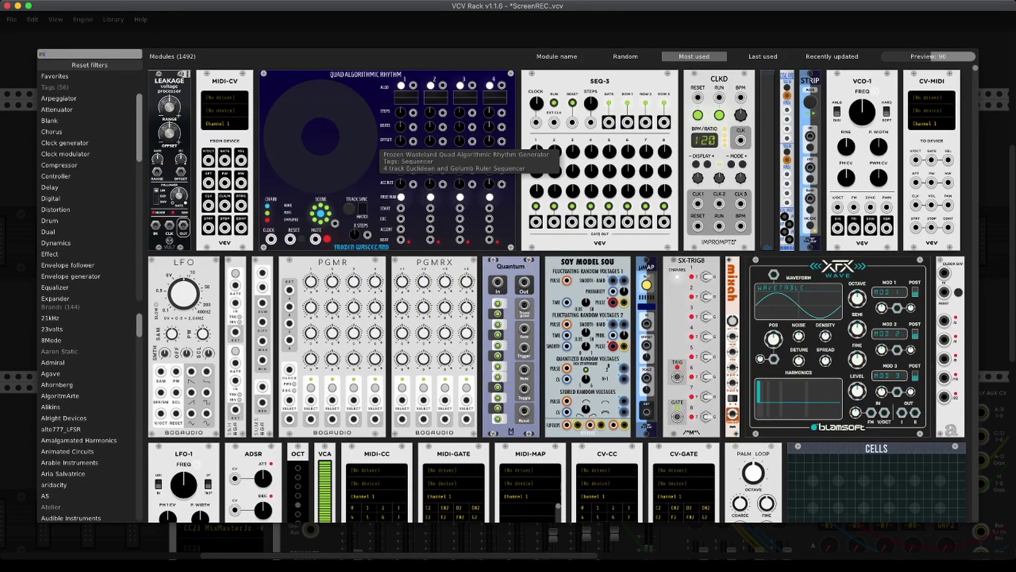
text(ix)
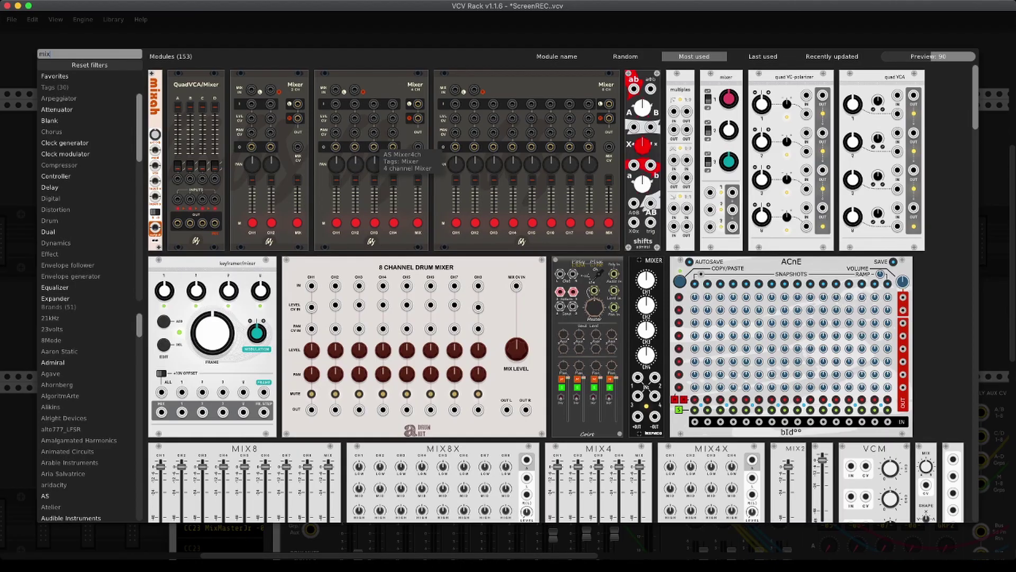
drag(156, 106, 359, 108)
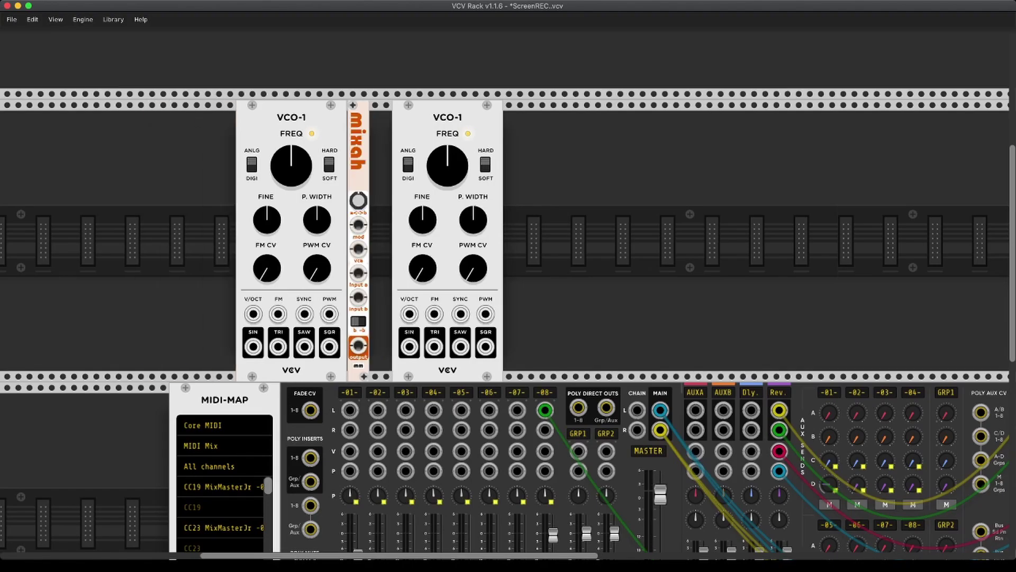
key(ctrl+d)
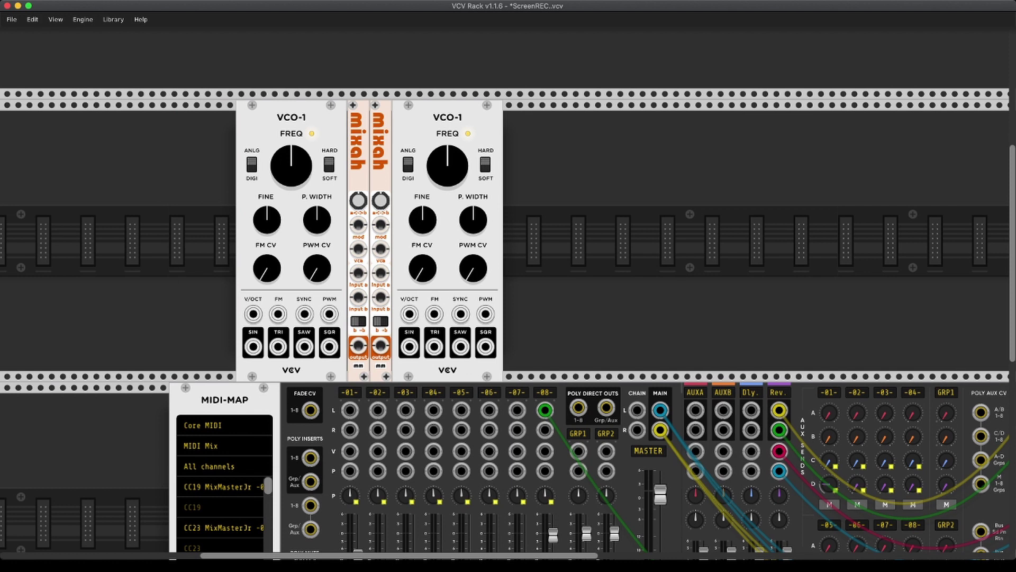
- Patch each VCO-1's SIN and SAW outputs into inputs a and b of its adjacent mixah module
drag(253, 346, 358, 273)
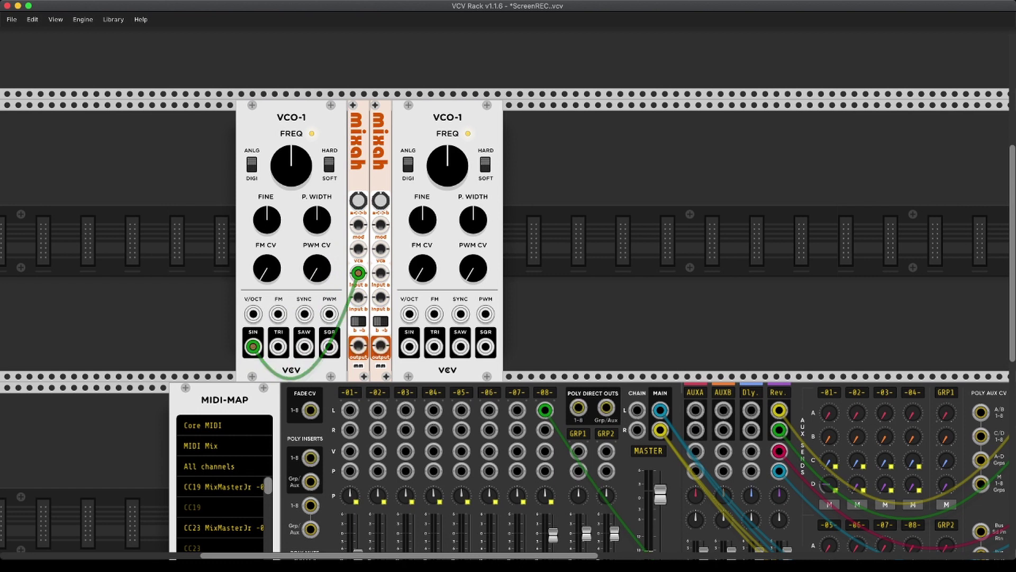
drag(304, 347, 359, 297)
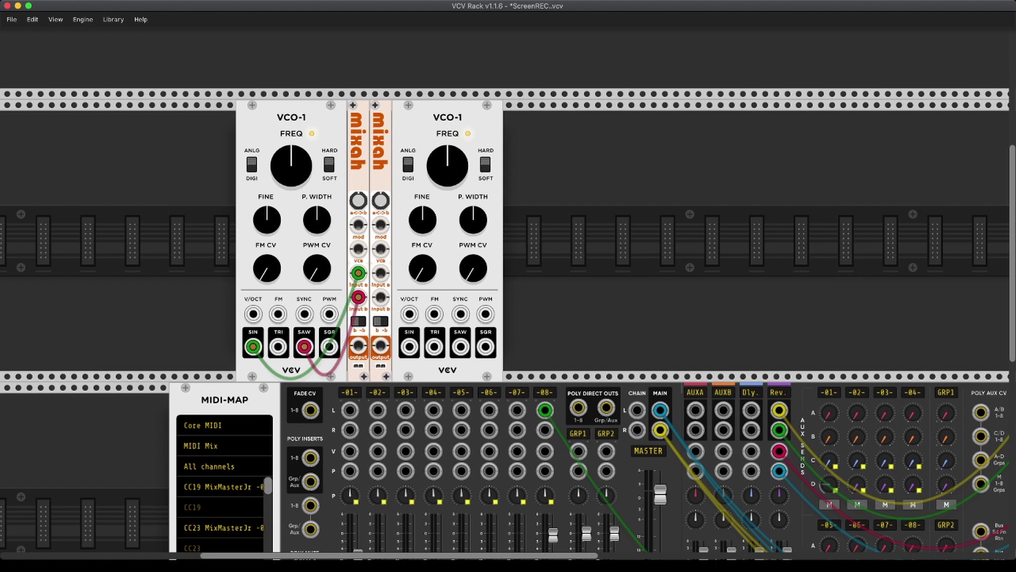
drag(410, 347, 461, 347)
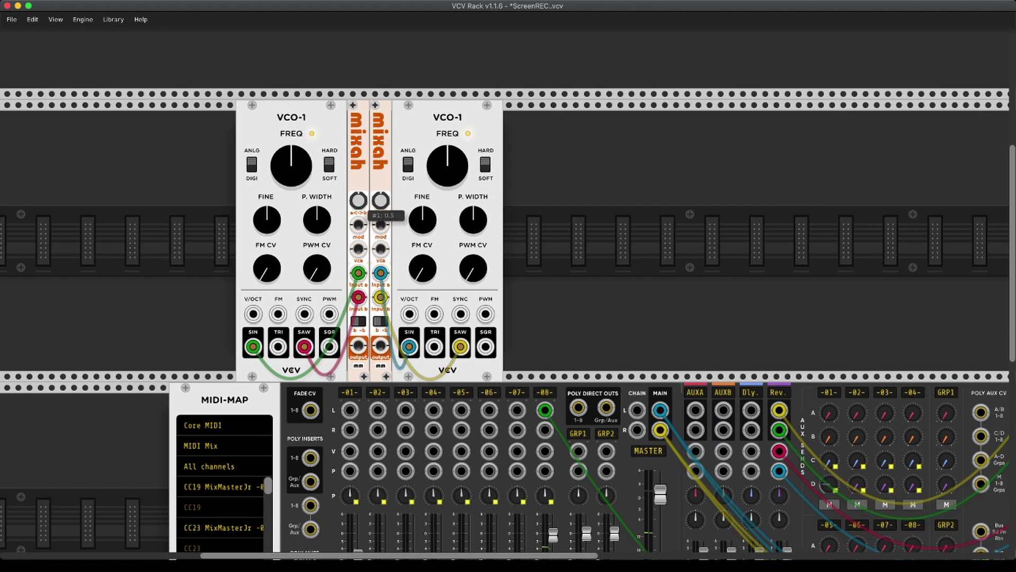
mouse_move(358, 201)
mouse_down()
mouse_move(359, 376)
mouse_move(358, 148)
mouse_move(358, 194)
mouse_up()
drag(357, 194, 358, 195)
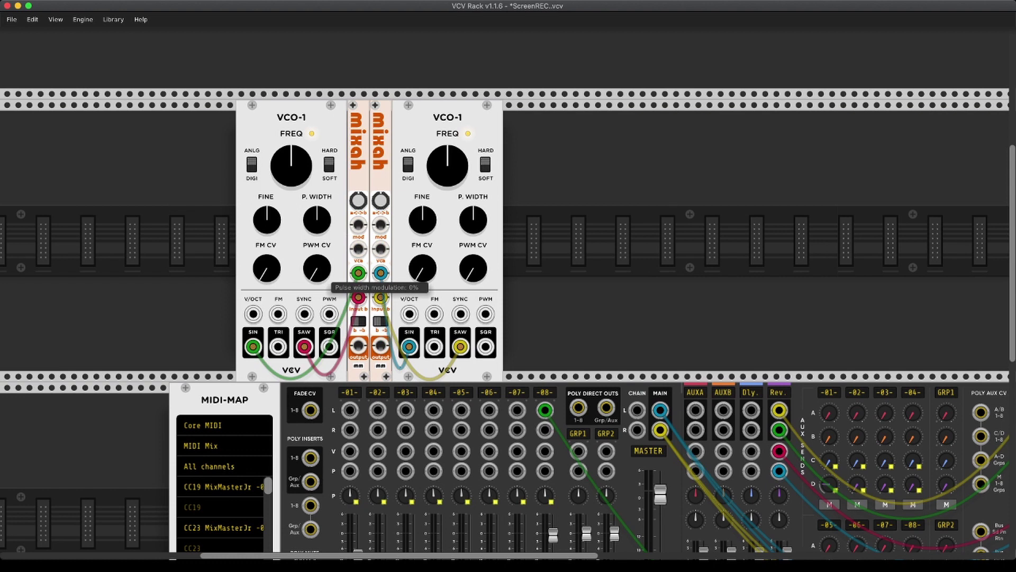
- Add a VCV VCA module beside the second VCO-1 and duplicate it to get two adjacent VCAs
scroll(508, 326, right, 1)
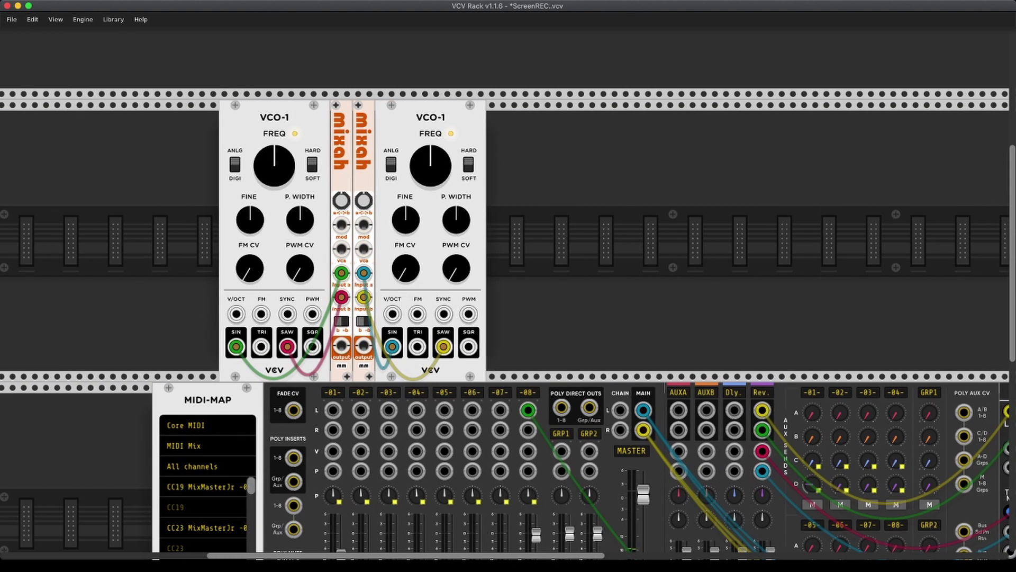
scroll(508, 317, right, 1)
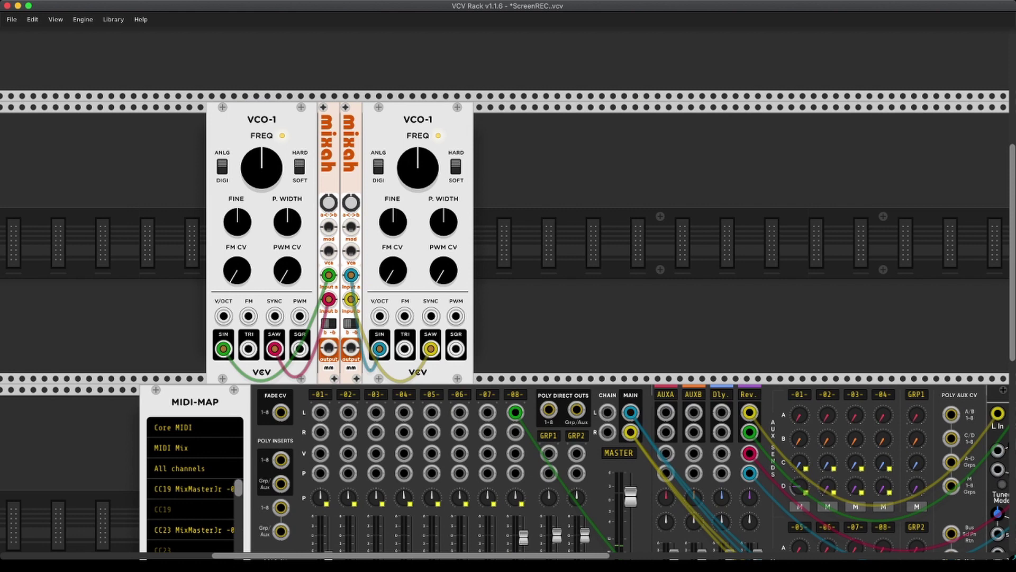
scroll(522, 244, right, 1)
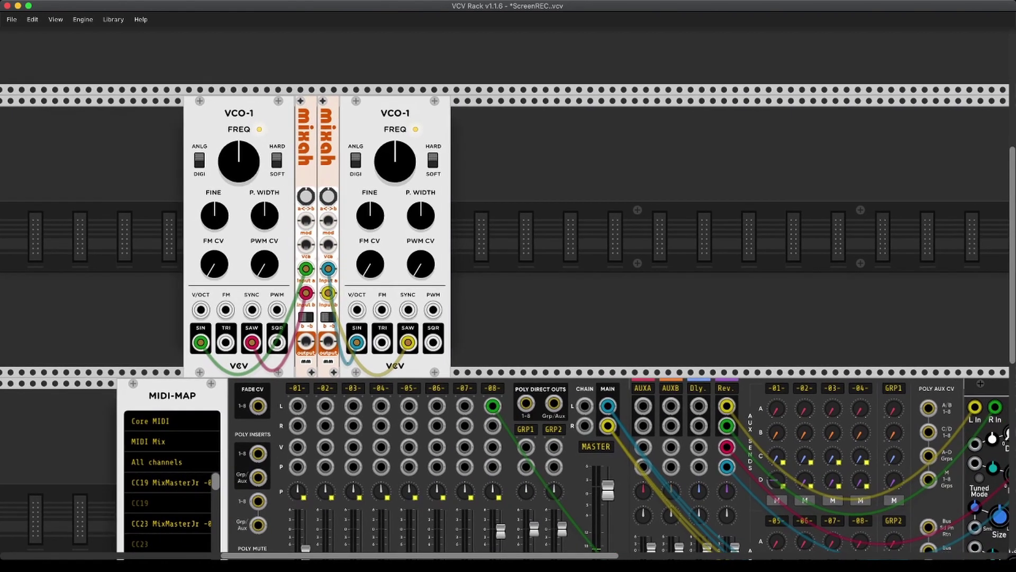
right_click(522, 245)
text(vca)
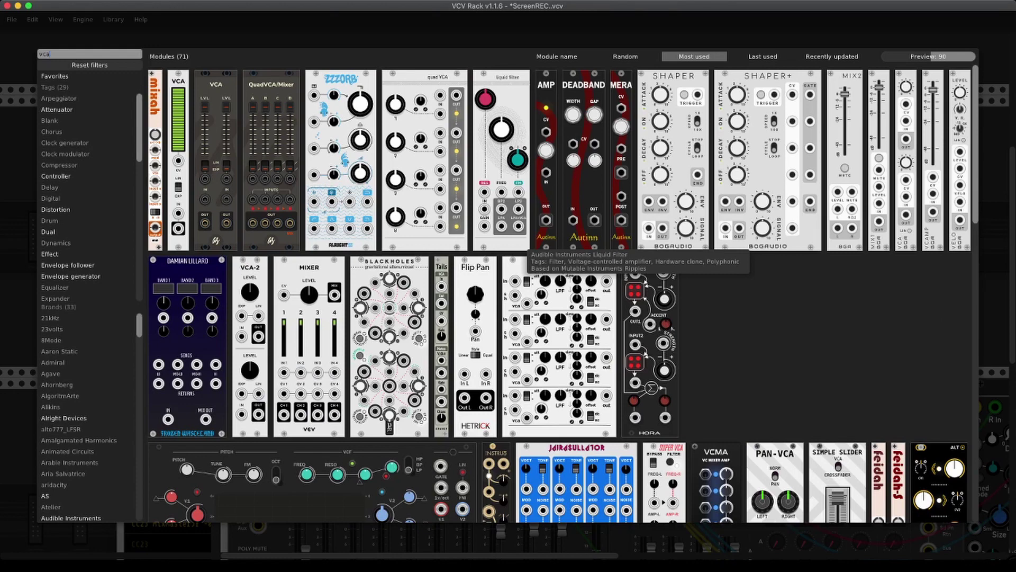
click(178, 206)
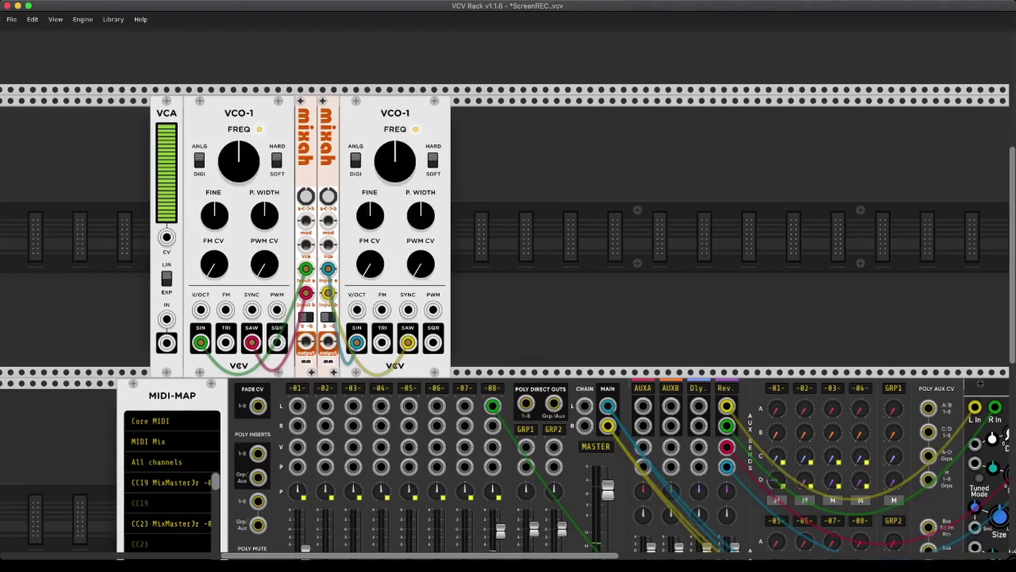
drag(178, 207, 371, 215)
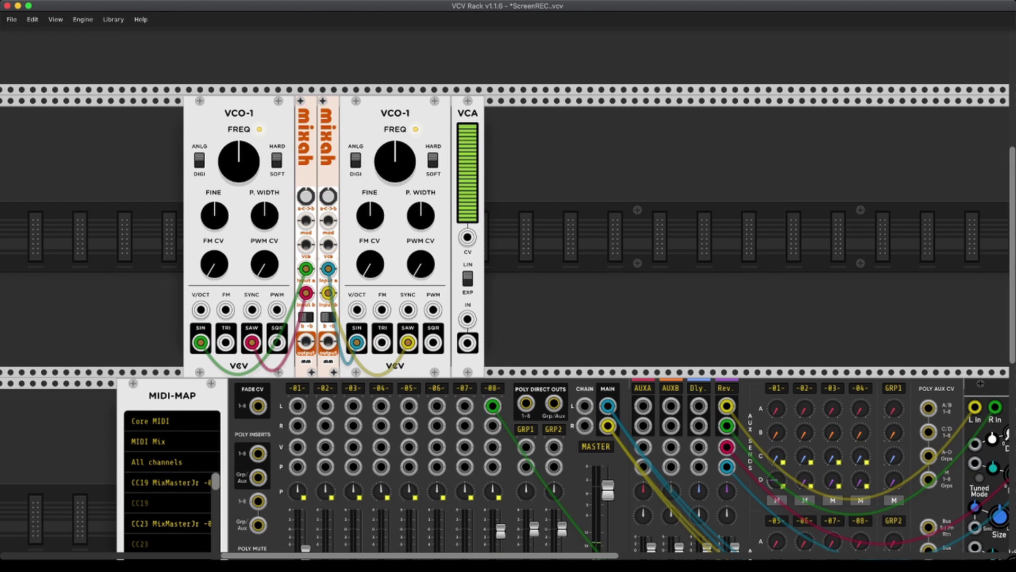
key(super+d)
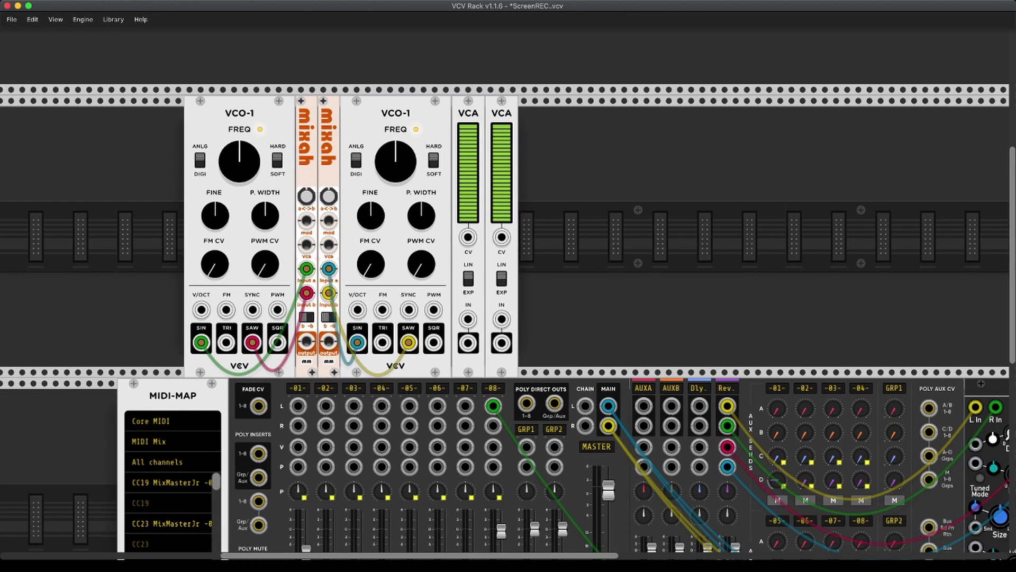
- Add the NYSTHI Dual Envelope module next to the VCAs and slightly shorten the upper envelope's attack
scroll(505, 323, right, 1)
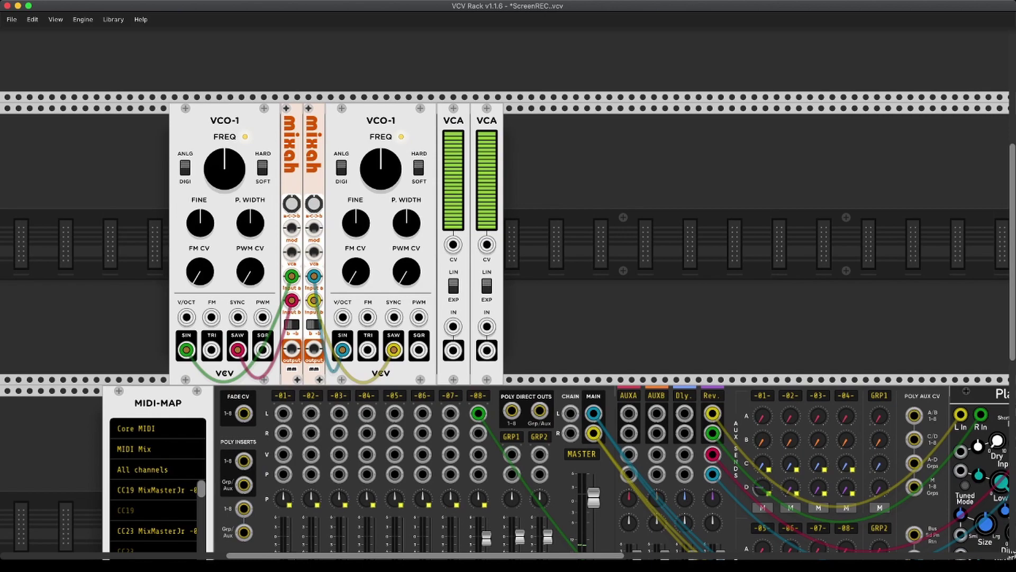
key(Return)
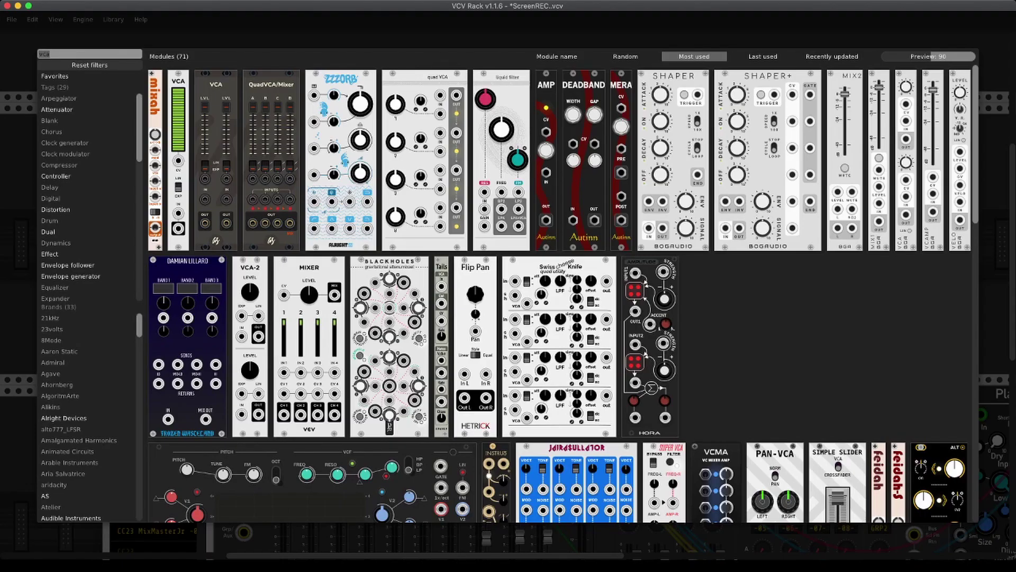
text(enve)
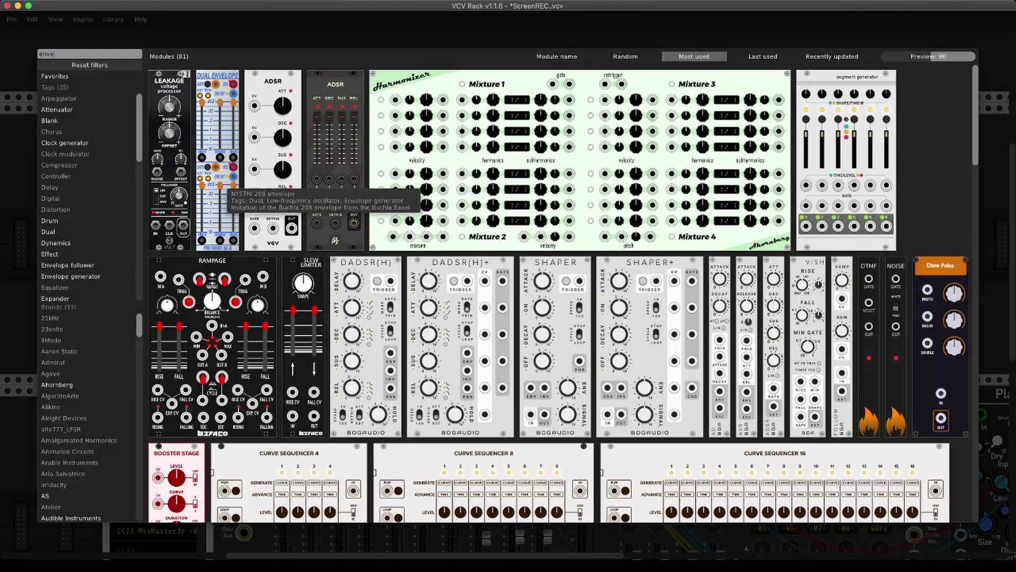
drag(223, 185, 539, 239)
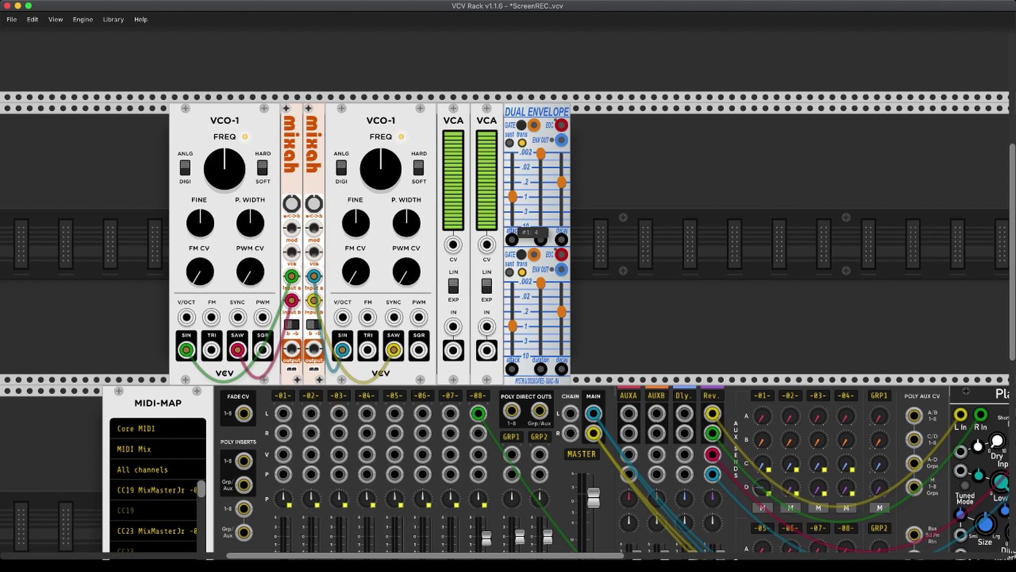
drag(512, 197, 513, 192)
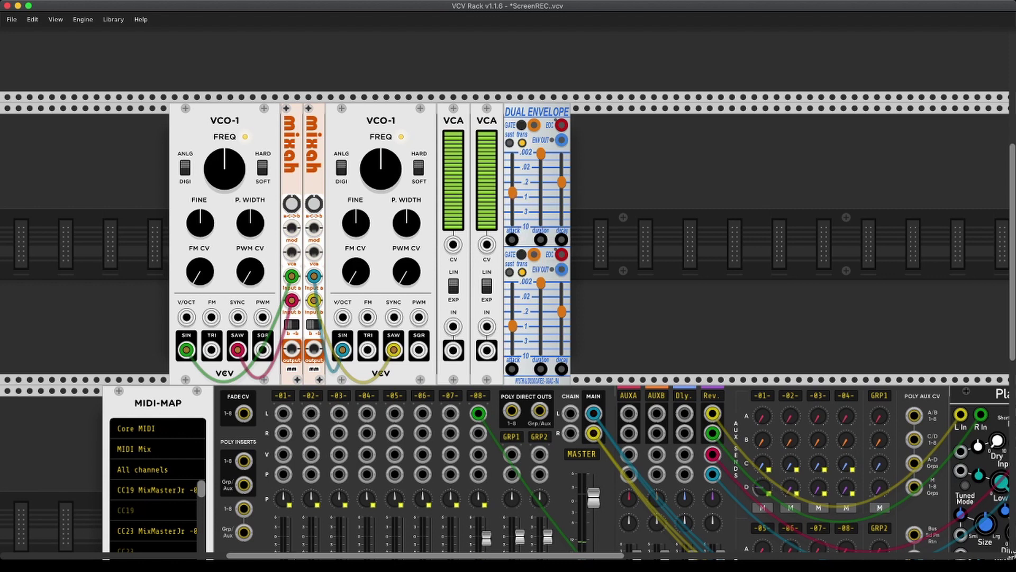
- Patch the upper envelope's ENV OUT to the first VCA's CV and that VCA's output to mixer channel 1's L input
scroll(508, 318, down, 1)
scroll(508, 318, left, 1)
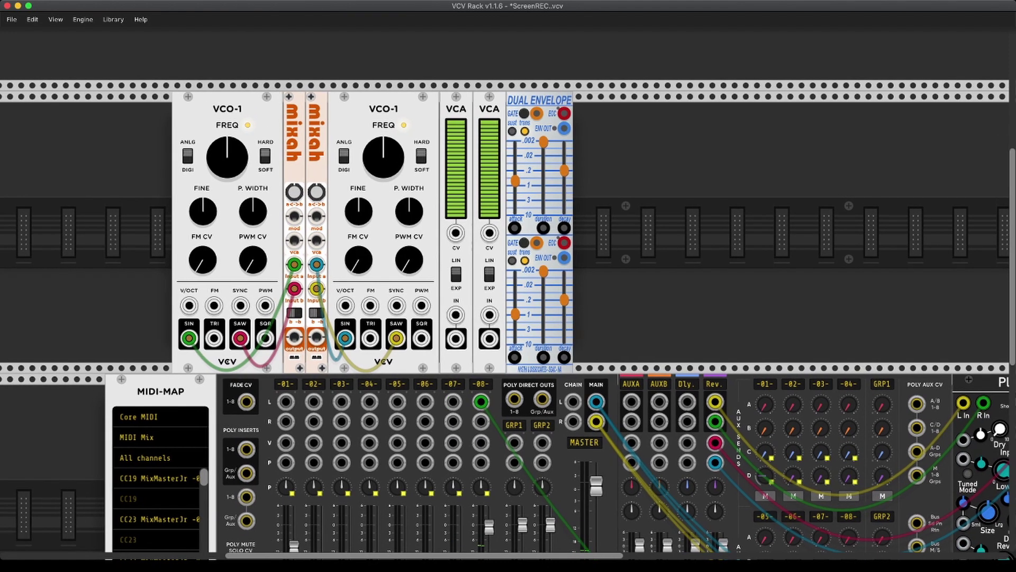
drag(455, 233, 565, 133)
scroll(508, 167, up, 1)
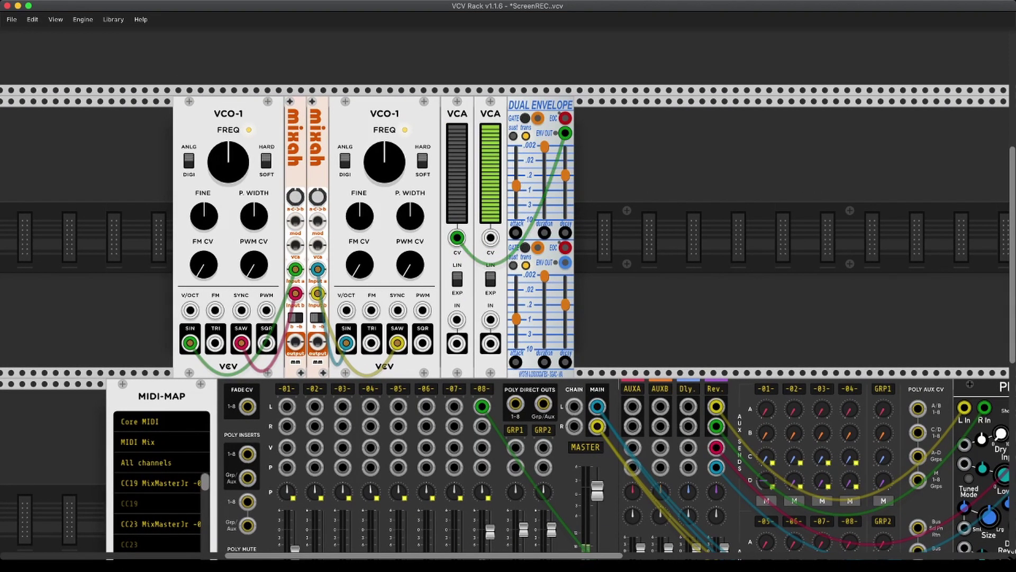
drag(456, 343, 286, 406)
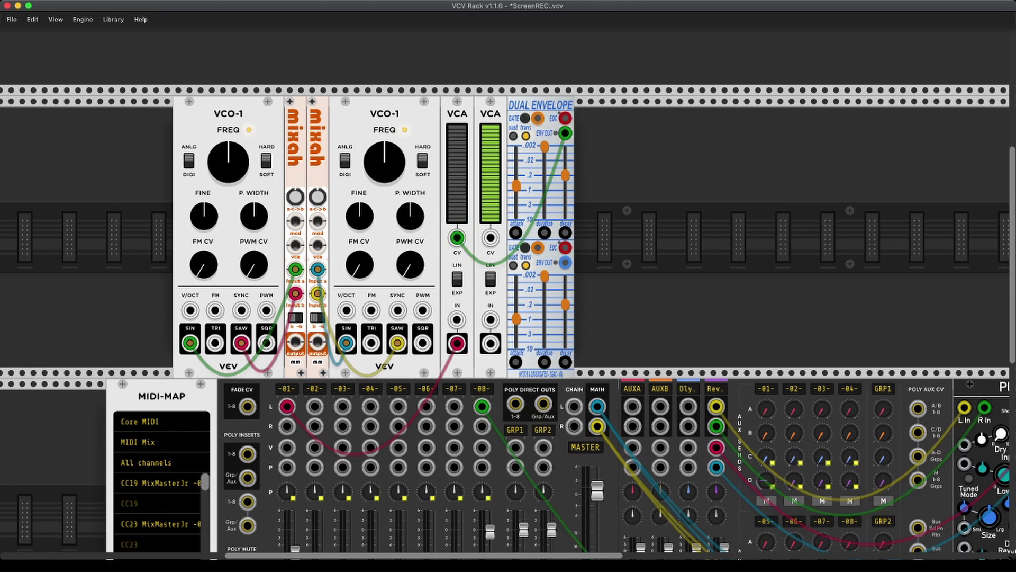
- Lower the frequency of both VCO-1 modules to the minimum and set both mixah crossfade knobs to 0
mouse_move(246, 181)
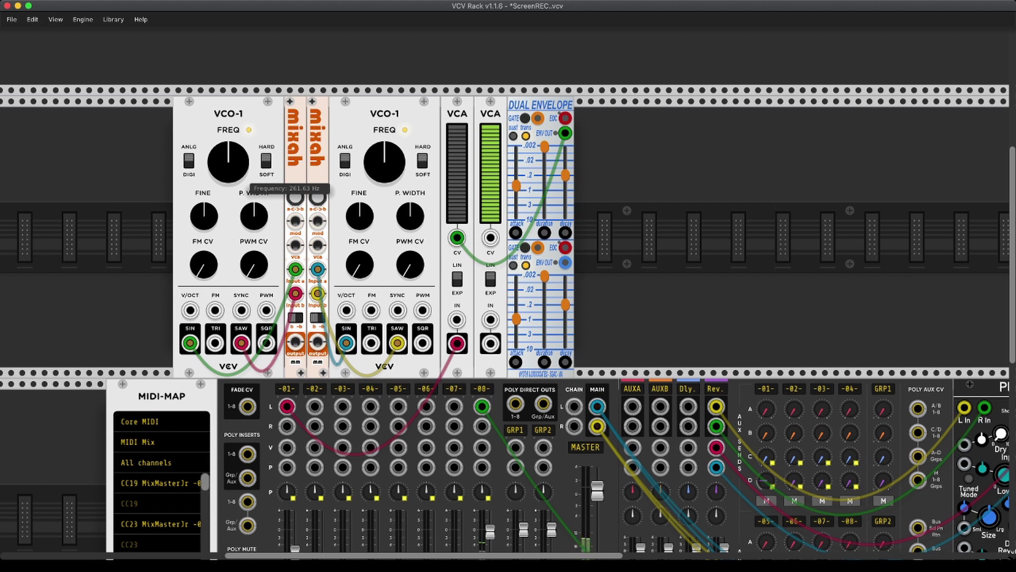
drag(246, 181, 246, 209)
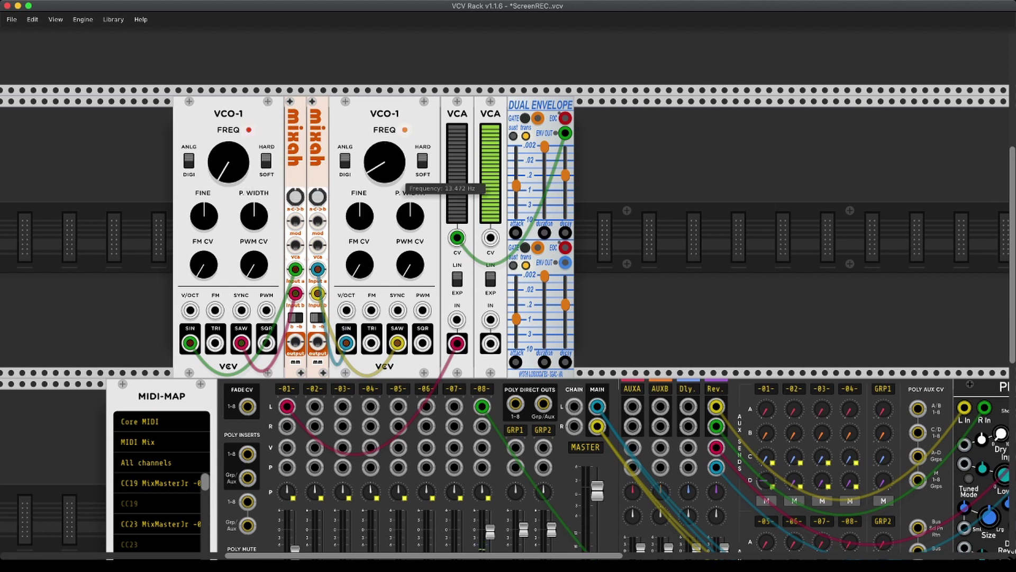
drag(384, 162, 384, 185)
drag(295, 197, 296, 238)
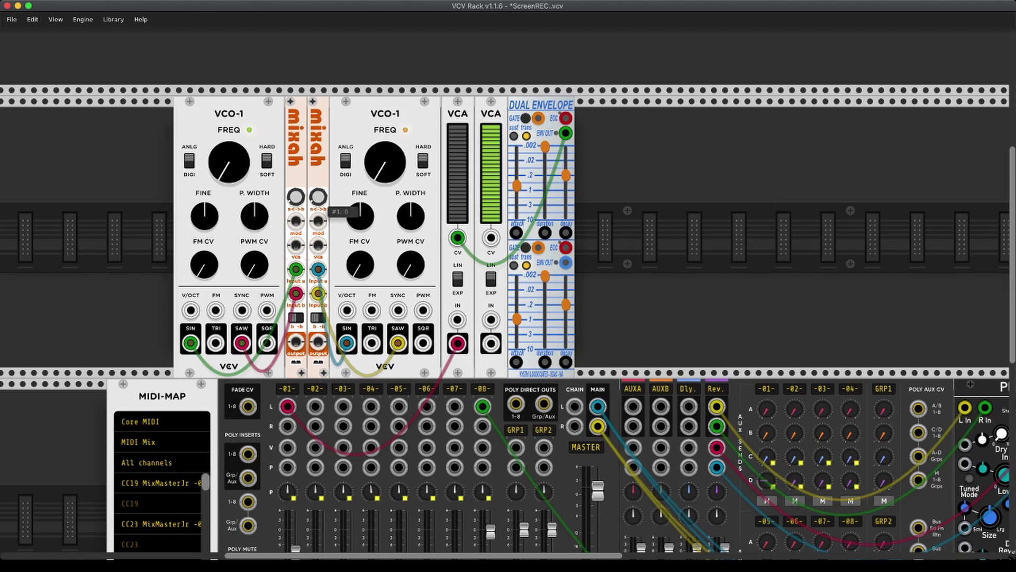
scroll(229, 162, left, 2)
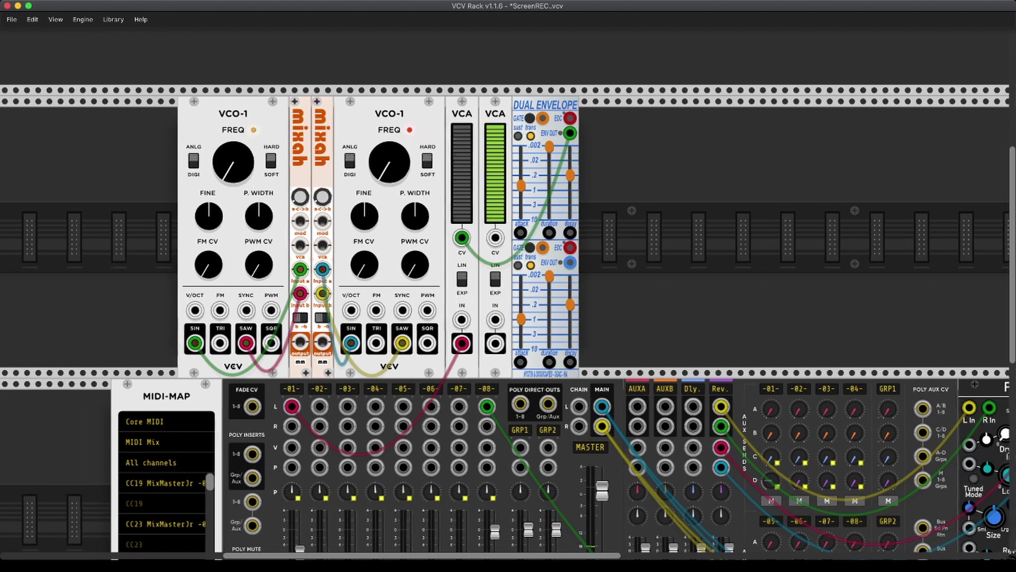
- Patch the lower envelope's ENV OUT to the second VCA's CV and set both envelopes' attack to the minimum
drag(506, 237, 580, 262)
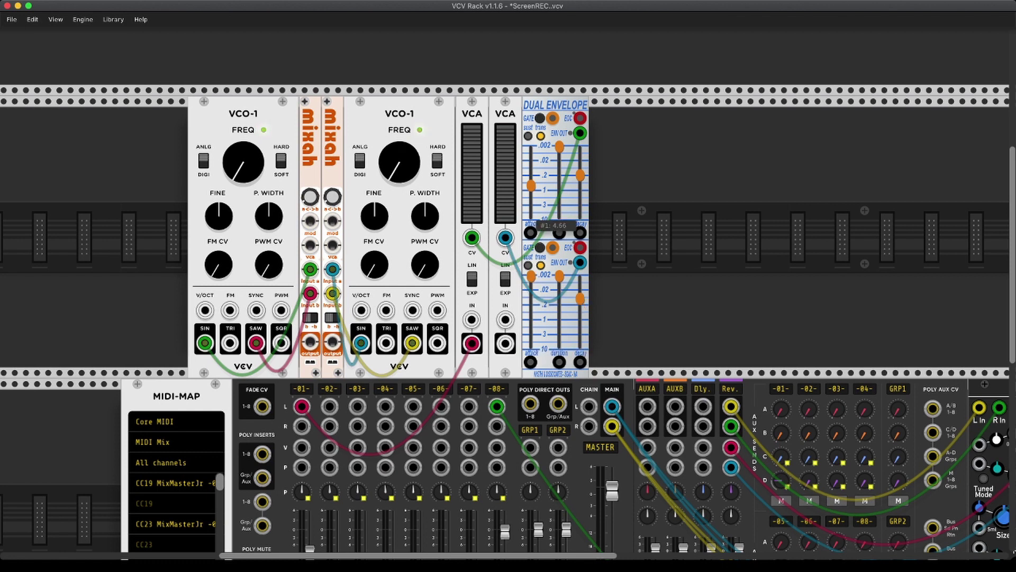
drag(531, 185, 531, 146)
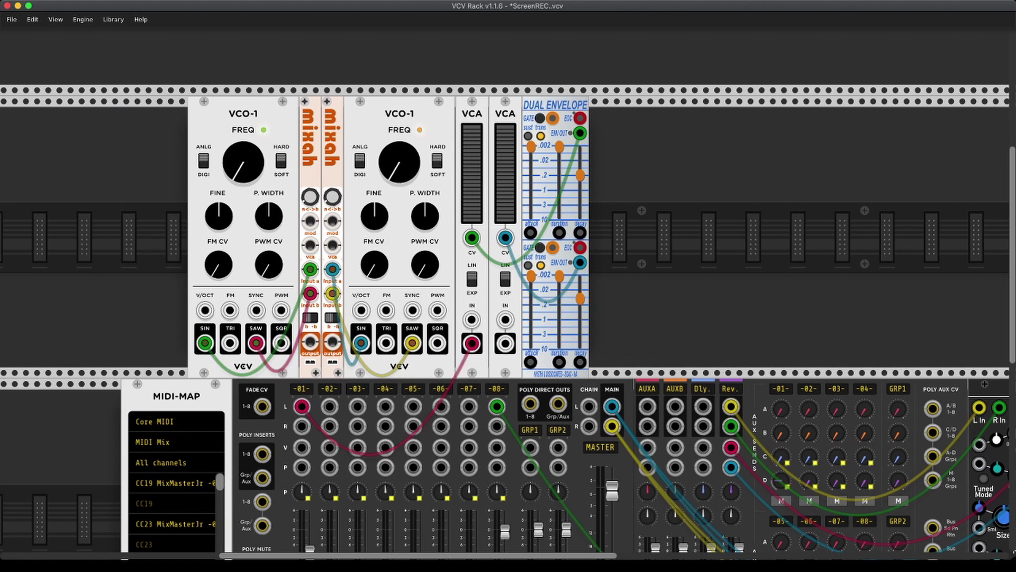
- Patch the two mixah outputs to the matching VCAs' IN jacks and the second VCA's output to mixer channel 2's L input
drag(472, 319, 310, 342)
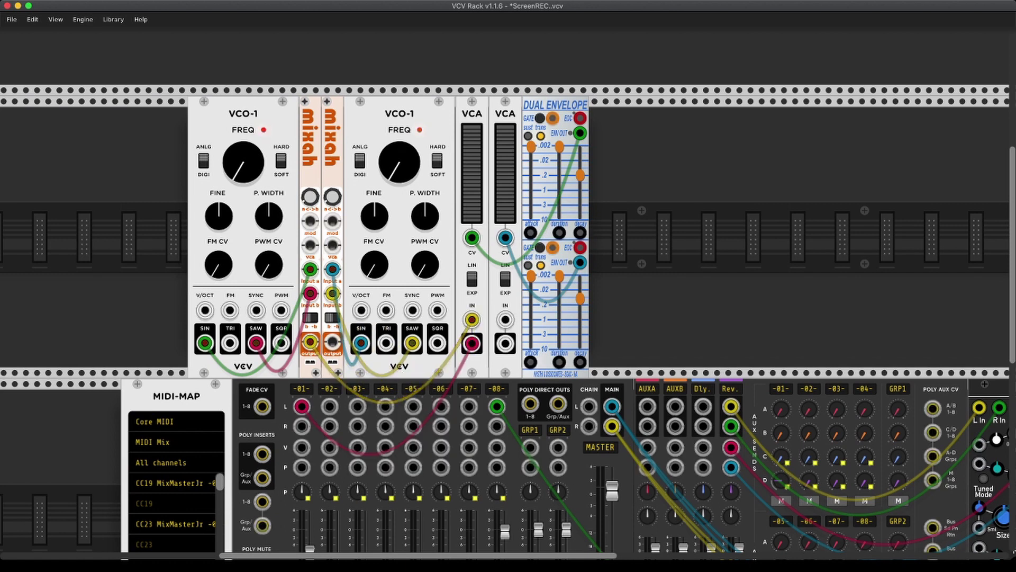
drag(505, 320, 332, 342)
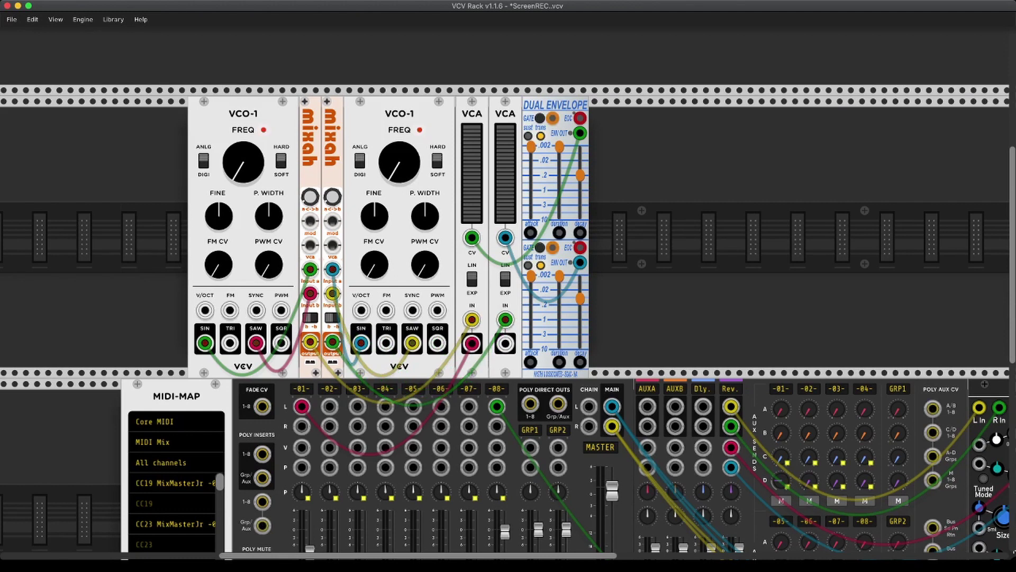
drag(505, 343, 329, 406)
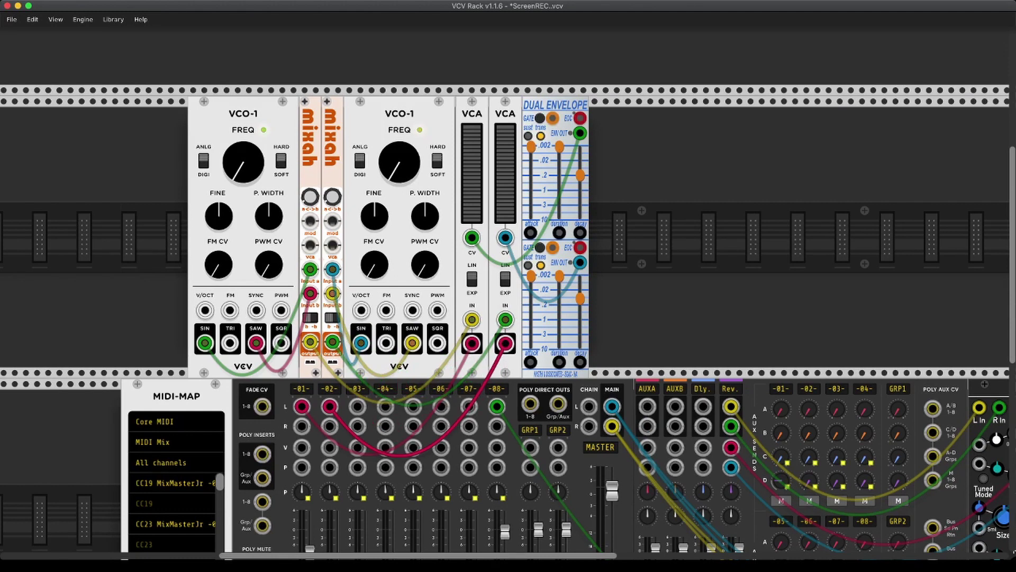
- Find the VCV SEQ-3 module in the module library and add it to the row before the first VCO-1
scroll(508, 322, left, 3)
scroll(508, 321, up, 1)
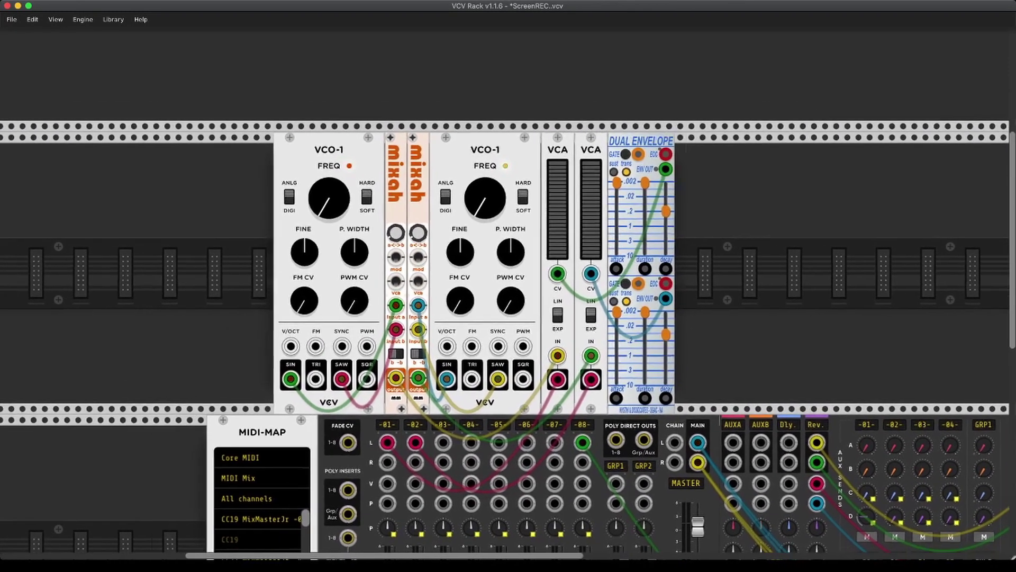
scroll(508, 339, left, 4)
scroll(508, 339, left, 1)
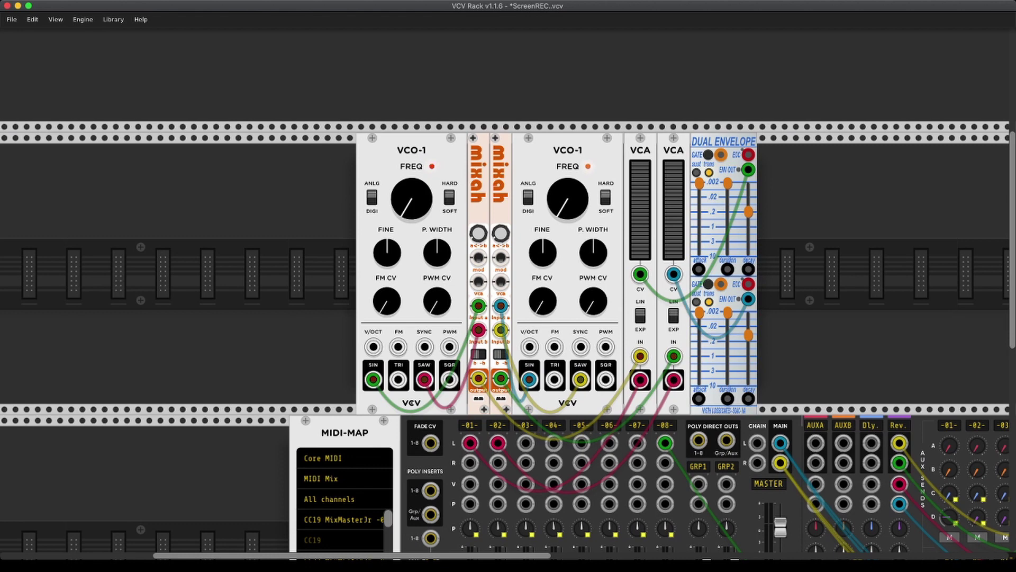
key(Return)
text(se)
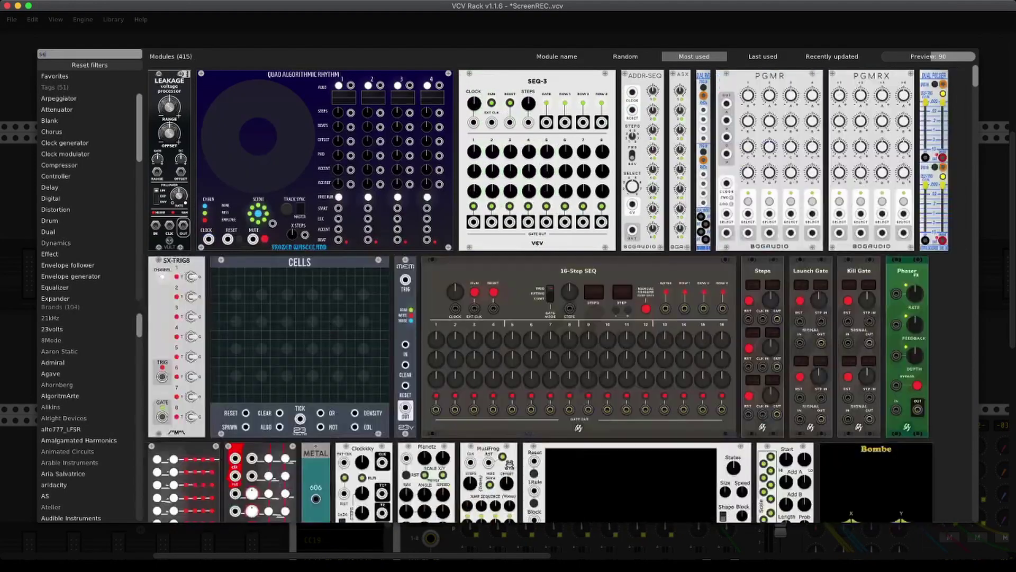
text(q-3)
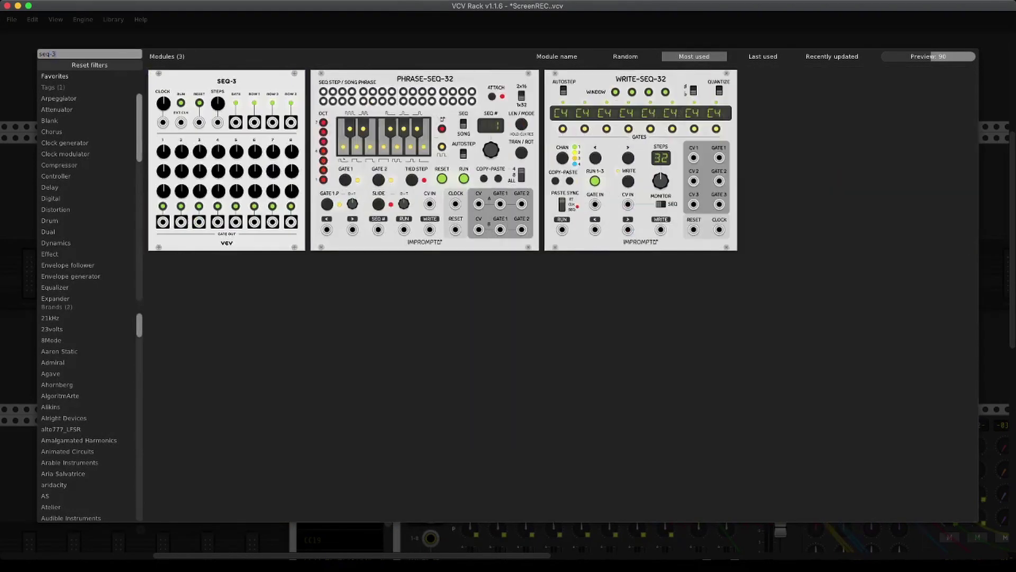
click(238, 216)
- Patch SEQ-3's ROW 1 to the first VCO-1's V/OCT and ROW 2 to the second VCO-1's V/OCT
drag(189, 216, 375, 345)
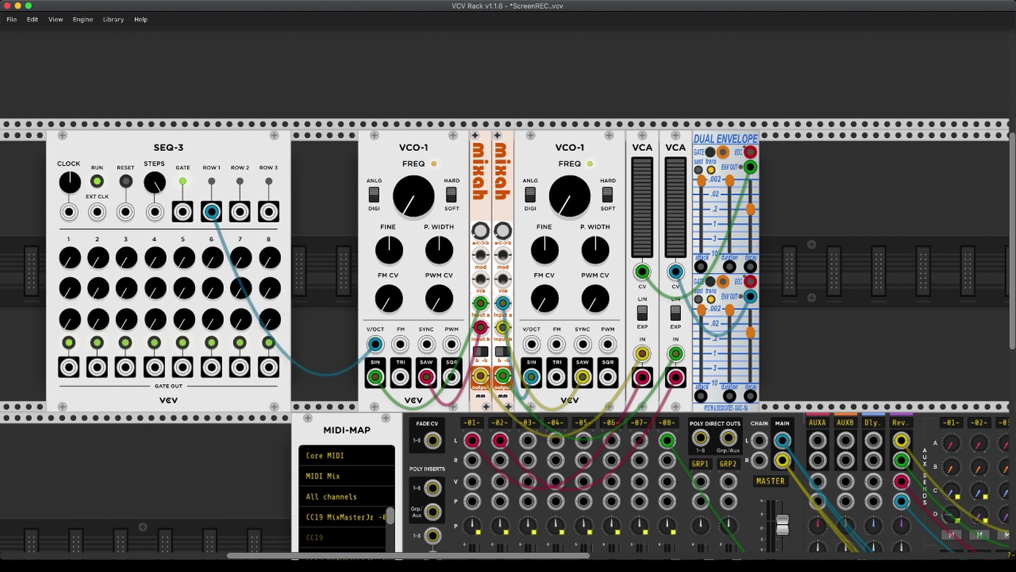
drag(240, 212, 531, 345)
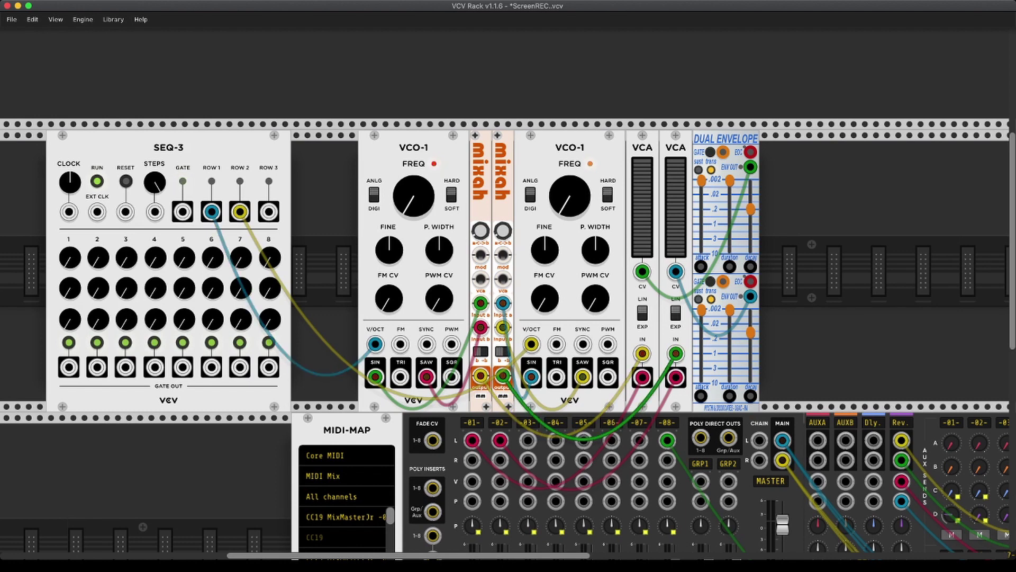
- Patch the second mixah's output to the first VCO-1's FM input
drag(503, 375, 400, 344)
scroll(508, 337, down, 1)
scroll(508, 337, up, 1)
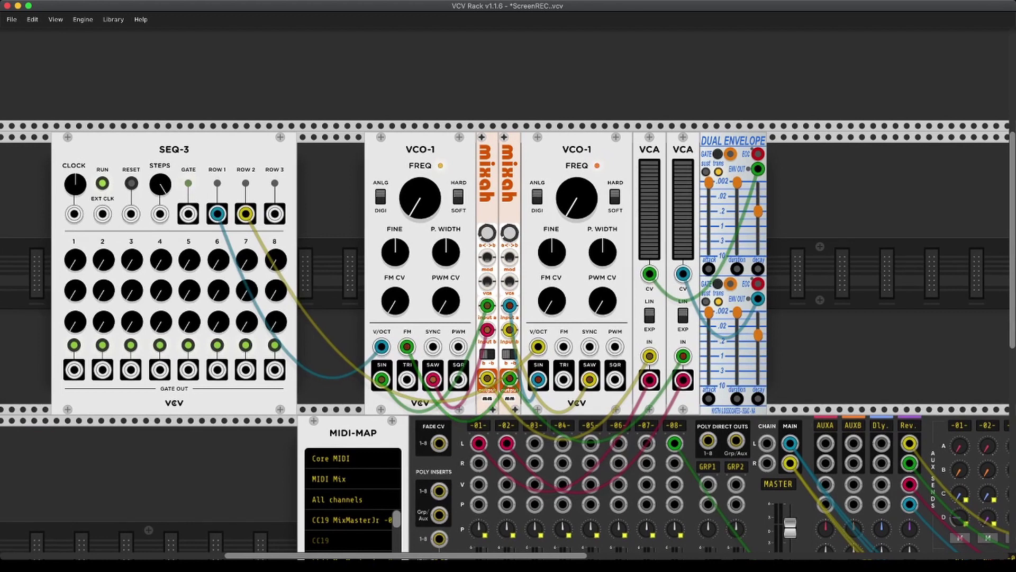
- Stop SEQ-3 and patch its GATE output to the upper envelope's orange trigger input
click(102, 183)
drag(188, 213, 731, 154)
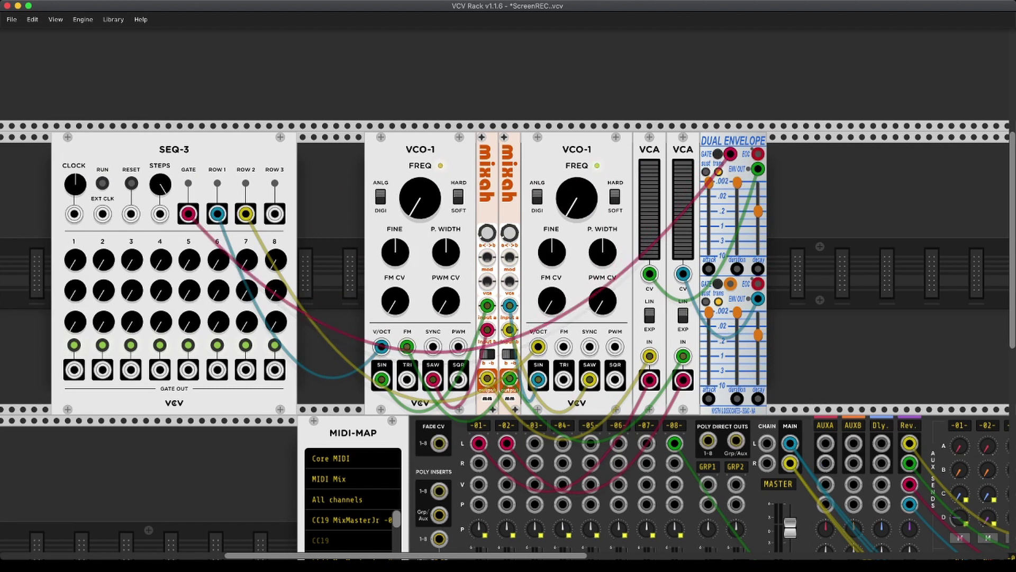
- Randomize SEQ-3, restoring the disabled step 3 gate and the default clock tempo
key(ctrl+r)
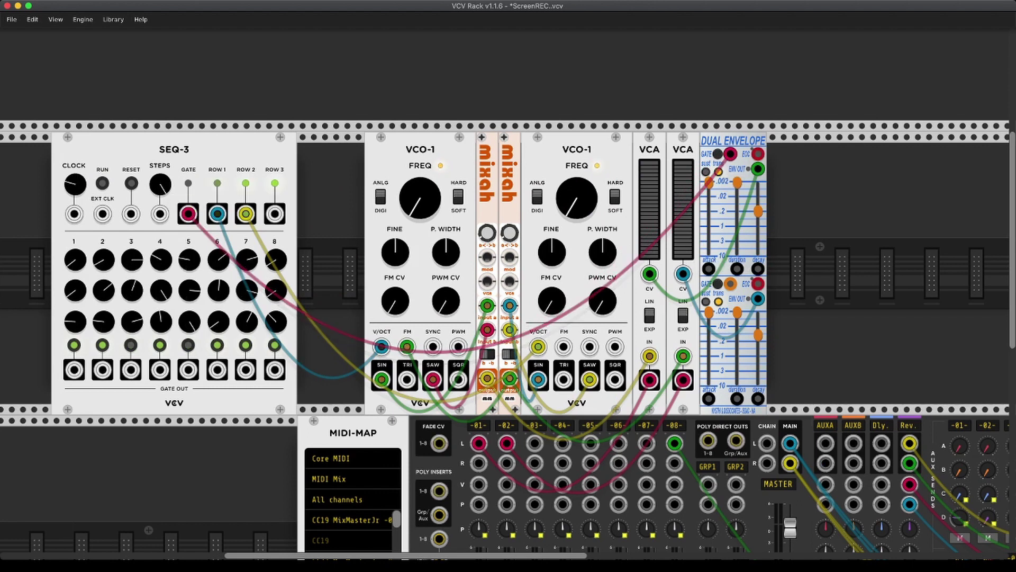
click(130, 344)
double_click(75, 185)
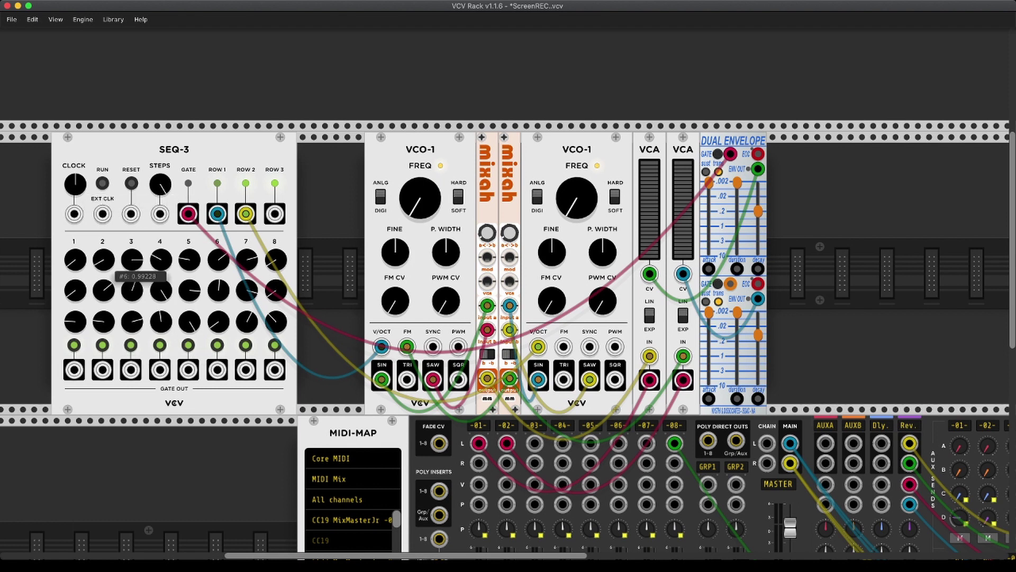
- Adjust the CV knobs of several steps across SEQ-3's rows to shape the sequence
drag(76, 260, 75, 164)
drag(104, 260, 133, 345)
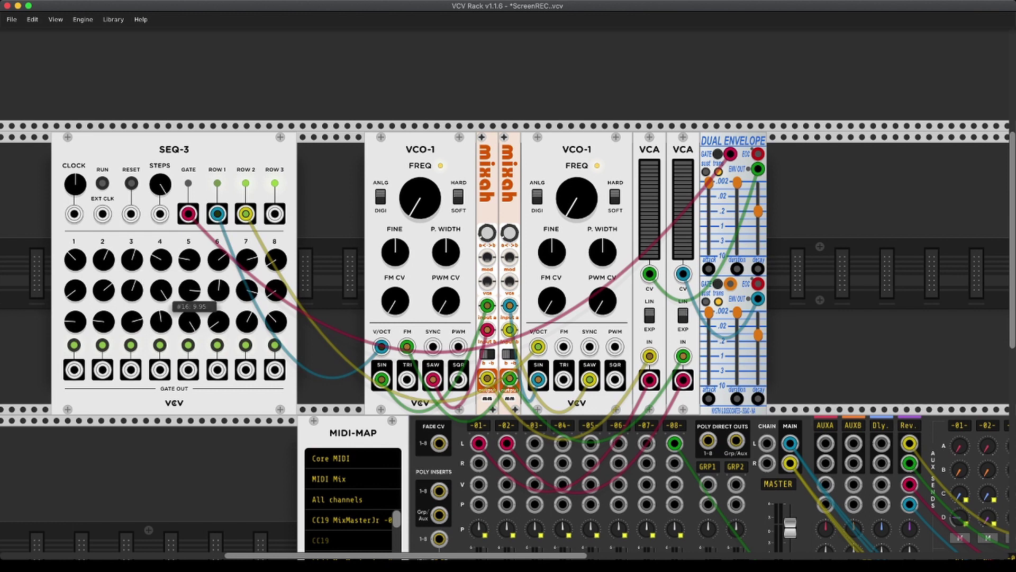
drag(161, 290, 161, 344)
drag(219, 260, 189, 333)
drag(165, 294, 164, 325)
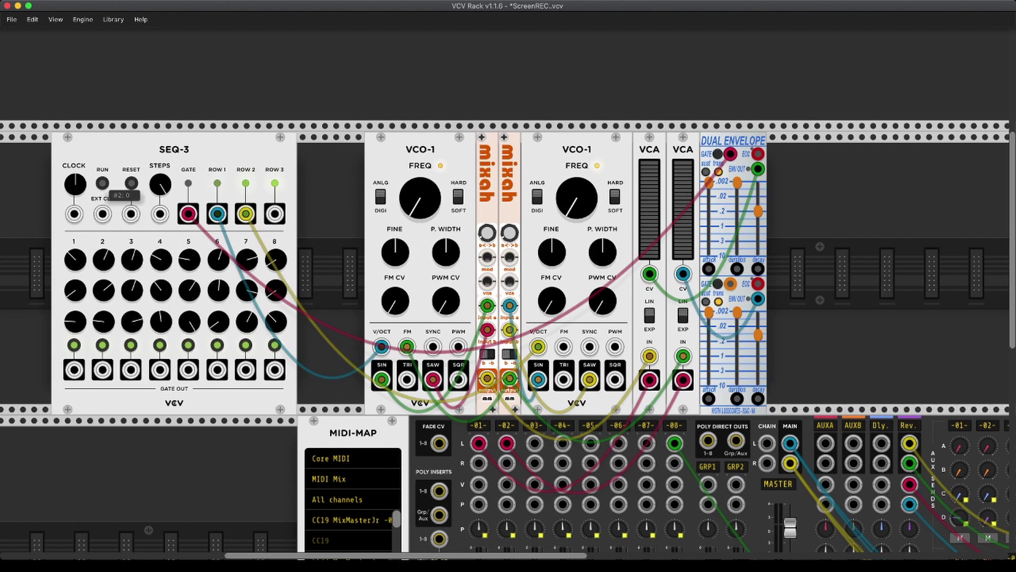
- Start SEQ-3 running and slightly shorten the upper envelope's decay
click(103, 183)
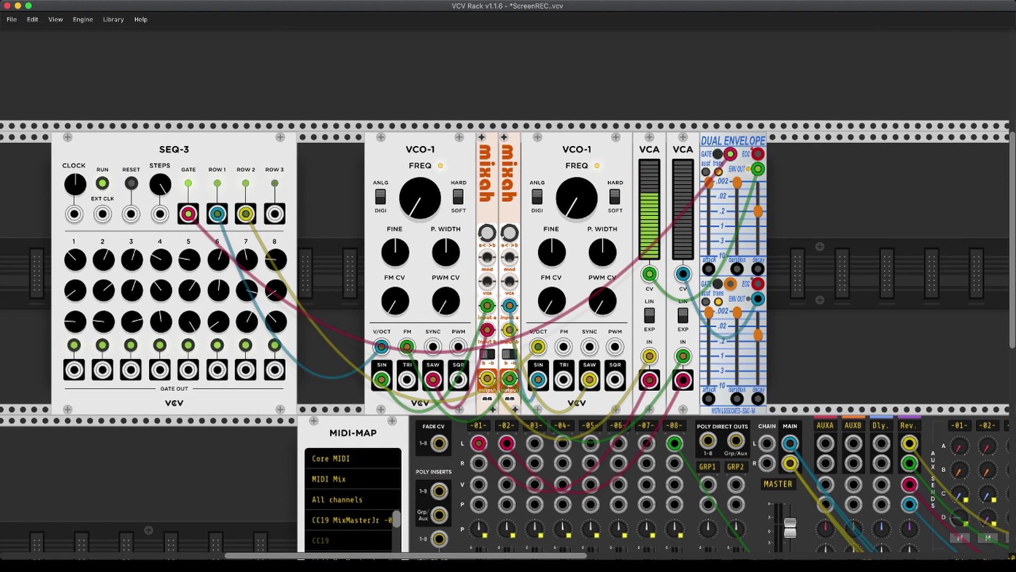
drag(758, 211, 758, 204)
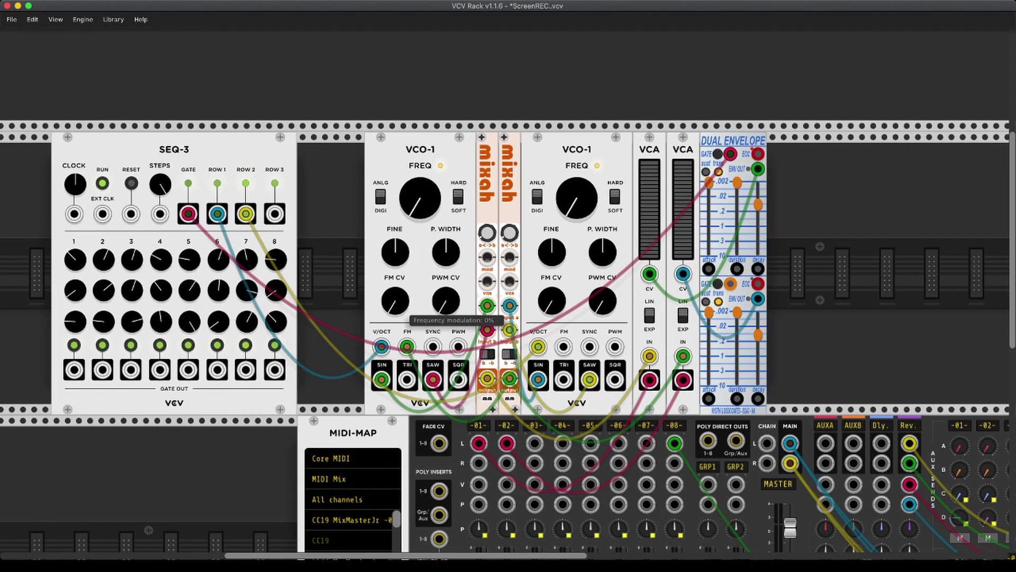
- Raise the first VCO-1's FM CV amount to about a third and slightly increase SEQ-3's clock tempo
drag(395, 301, 395, 289)
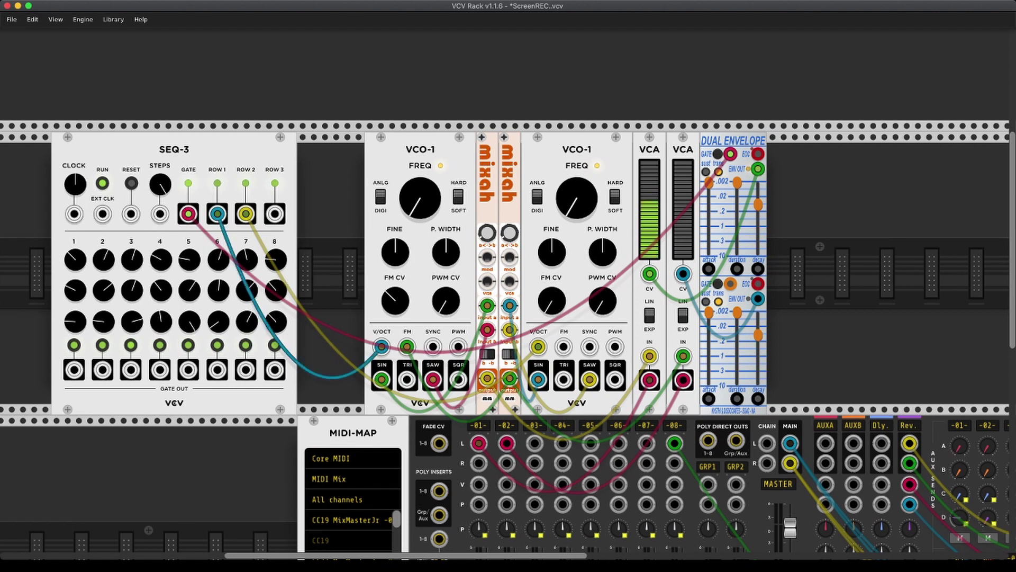
mouse_move(79, 188)
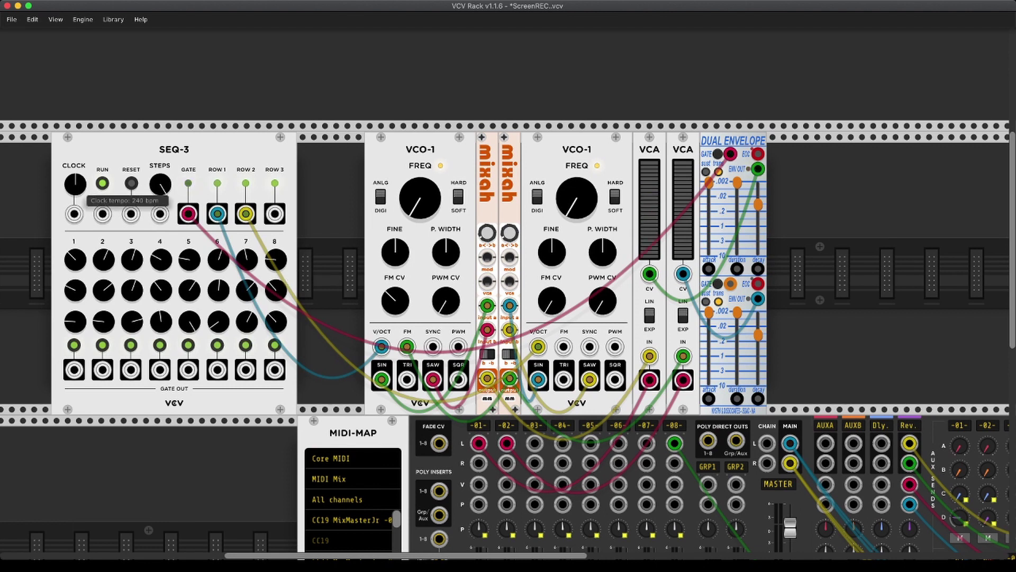
drag(75, 184, 75, 179)
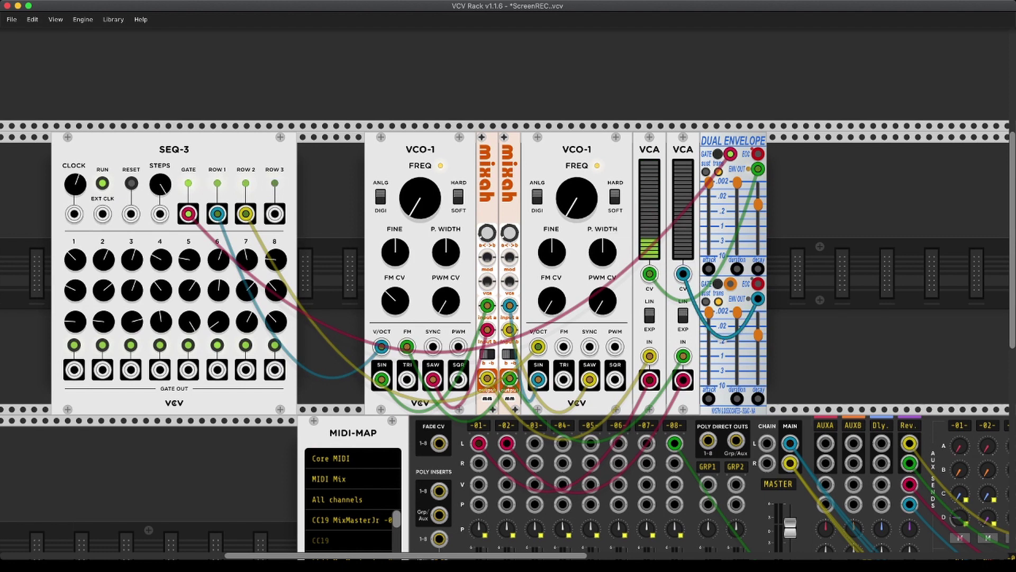
- Patch SEQ-3's GATE to the lower envelope's orange trigger input and the first mixah's output to the second VCO-1's FM
drag(730, 284, 188, 214)
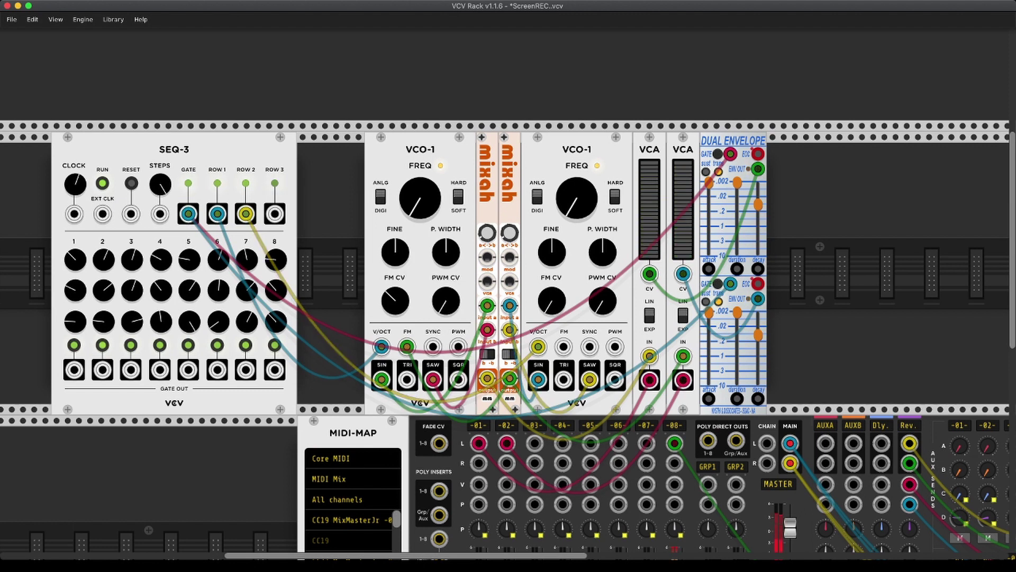
drag(564, 347, 487, 378)
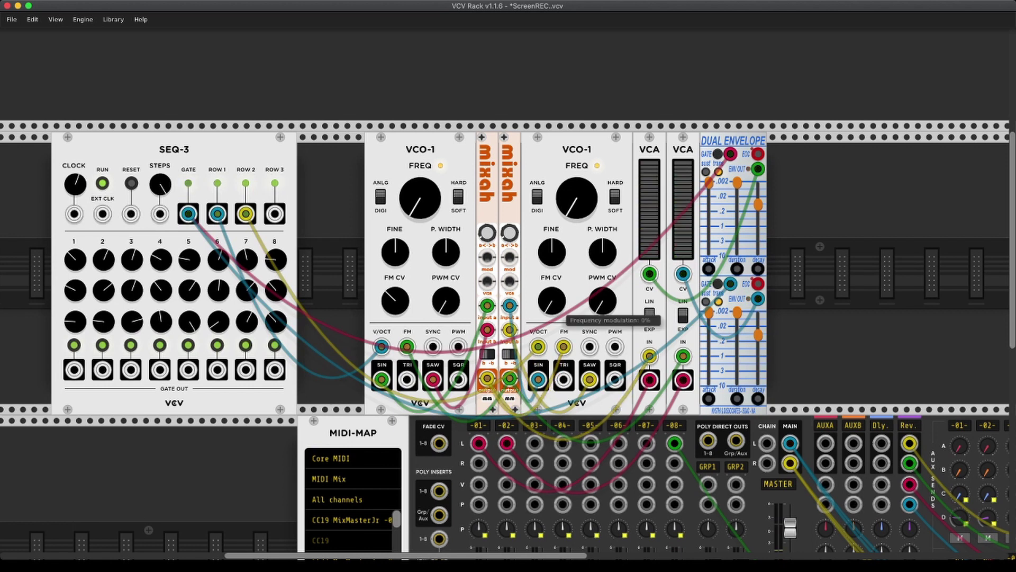
- Raise the second VCO-1's FM CV slightly and shorten the lower envelope's decay, keeping its attack at the minimum
drag(551, 300, 552, 286)
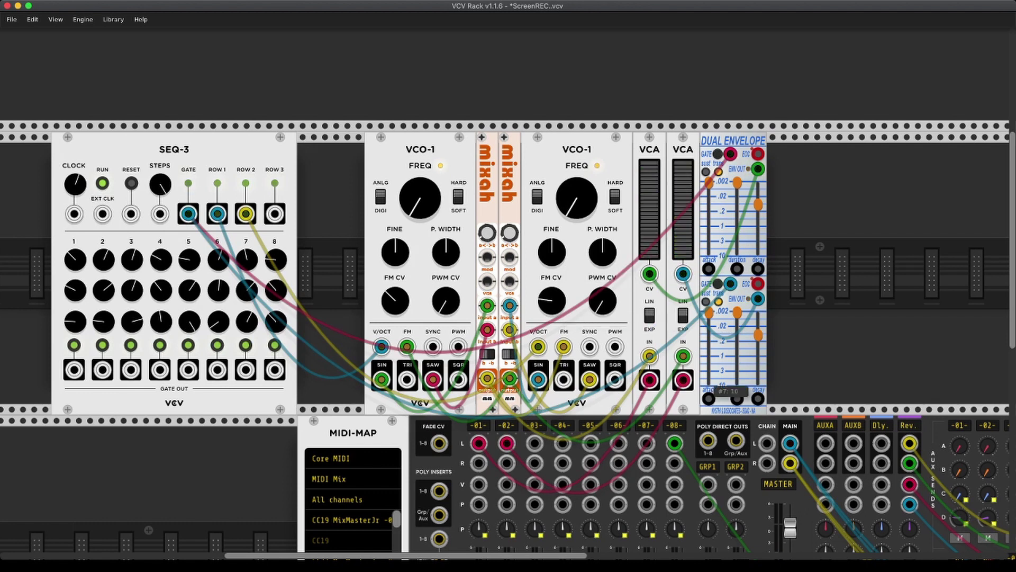
mouse_move(709, 312)
mouse_down()
mouse_move(709, 343)
mouse_move(709, 312)
mouse_up()
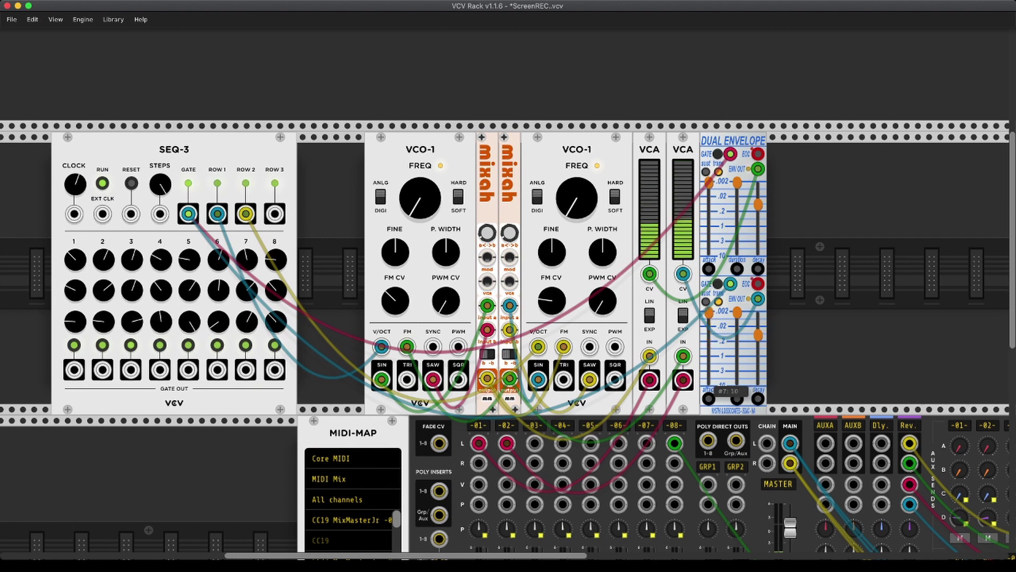
drag(758, 335, 758, 329)
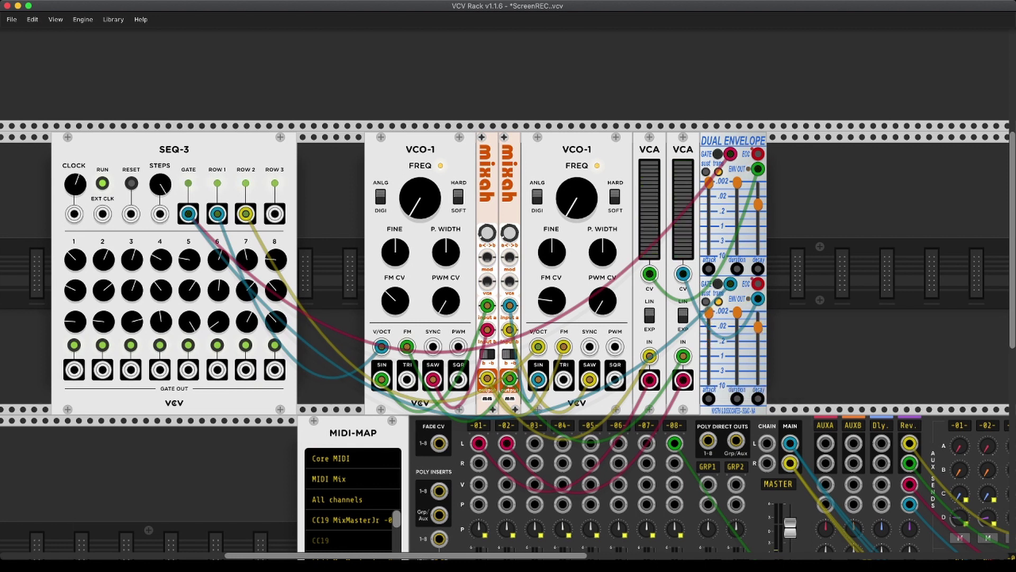